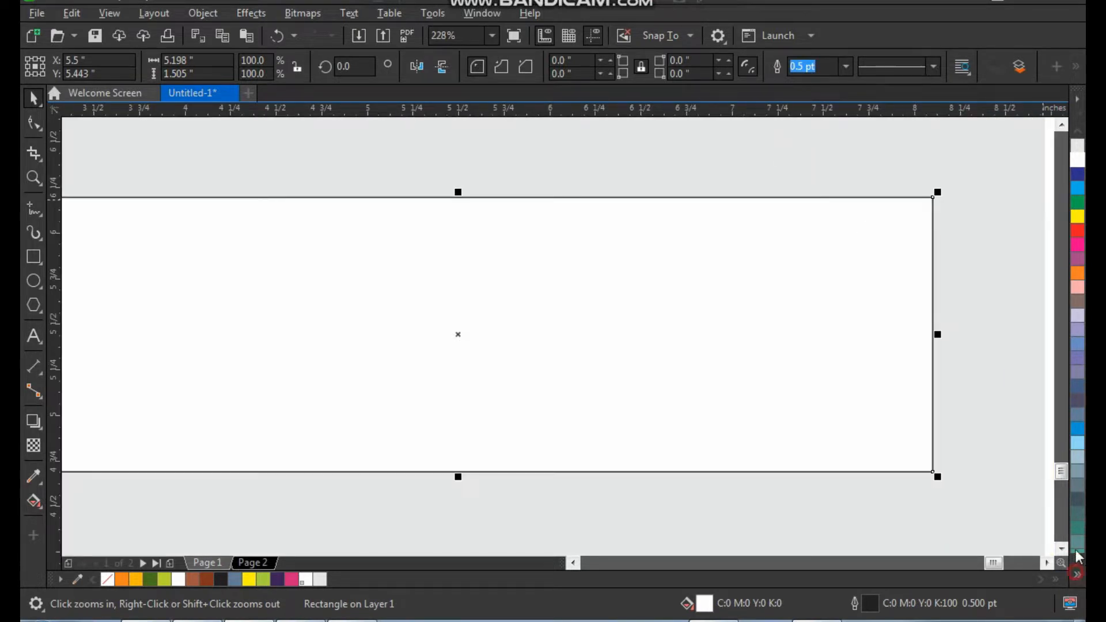
Remove the white rectangle's outline and fill the large background rectangle with a slightly darker light grey
click(1076, 575)
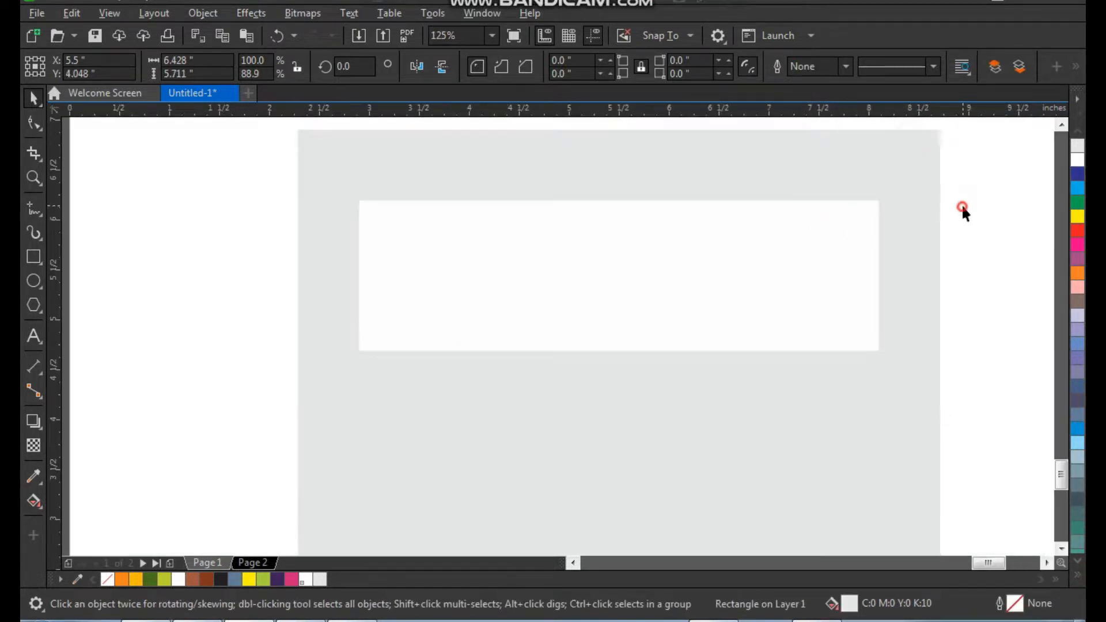
click(934, 223)
key(shift+F2)
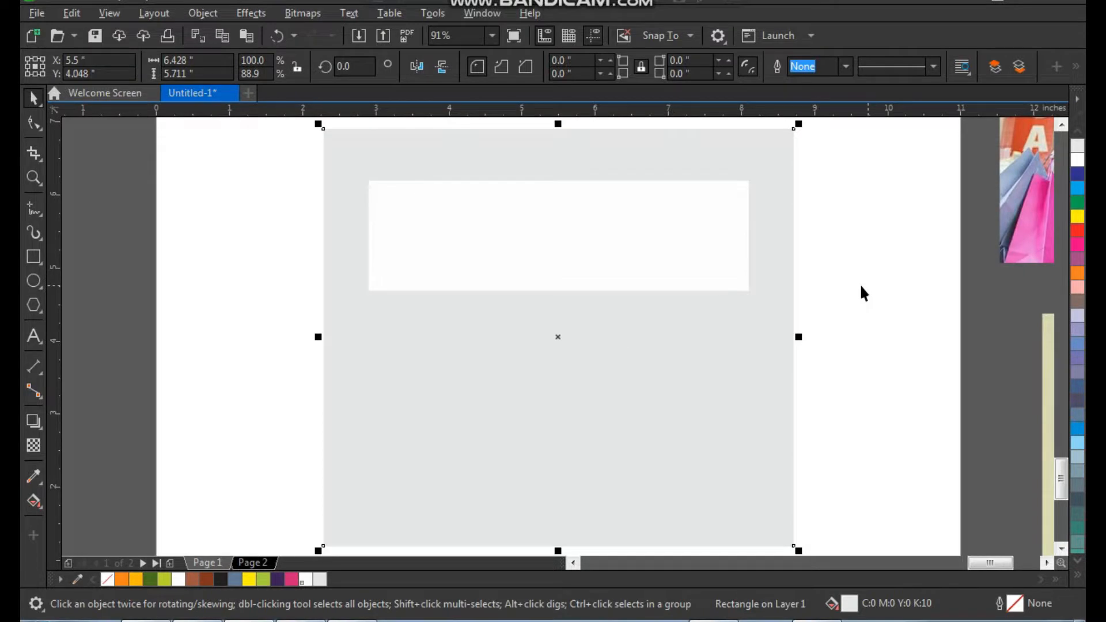
click(1076, 575)
click(1019, 264)
click(872, 244)
Draw a rectangle about 1.24 × 0.21 in across the white rectangle's lower edge near its left corner and convert it to curves
key(z)
drag(364, 324, 365, 324)
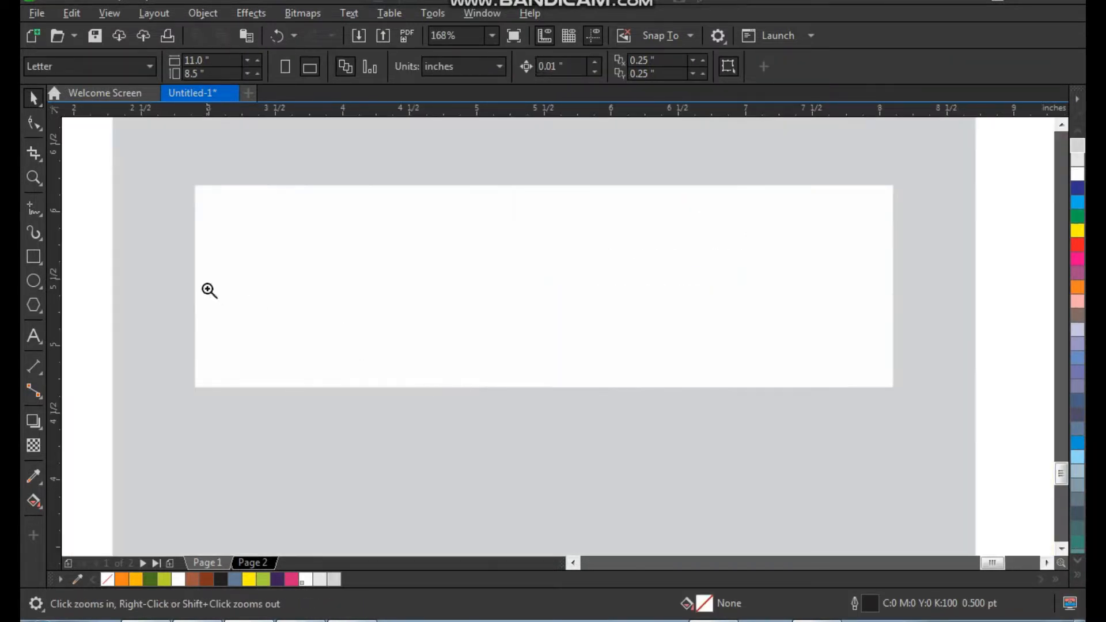
drag(208, 291, 429, 471)
click(34, 257)
drag(316, 327, 710, 394)
key(ctrl+q)
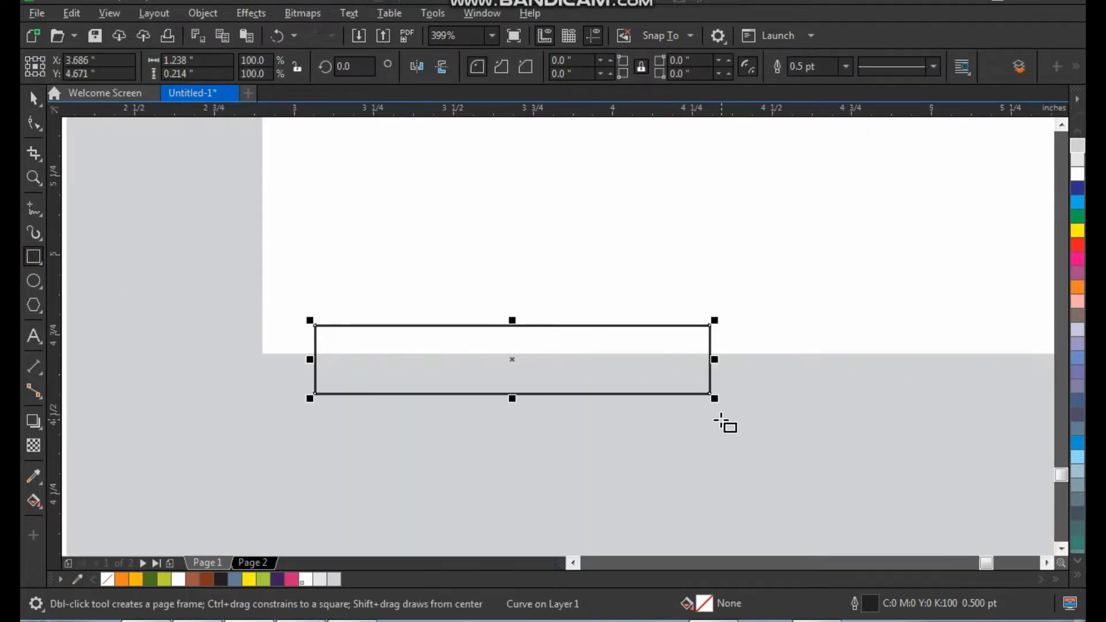
Raise the small shape's lower-right node to form a tapering wedge and fill it with black
key(F11)
key(Escape)
key(F10)
drag(710, 393, 710, 356)
key(space)
click(1076, 576)
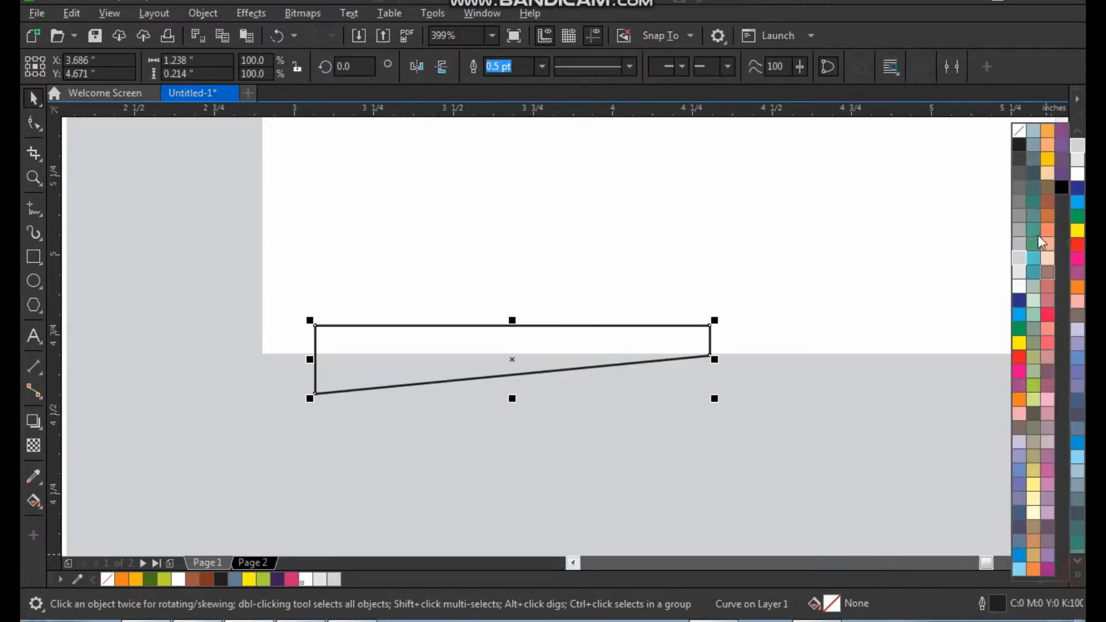
click(1019, 146)
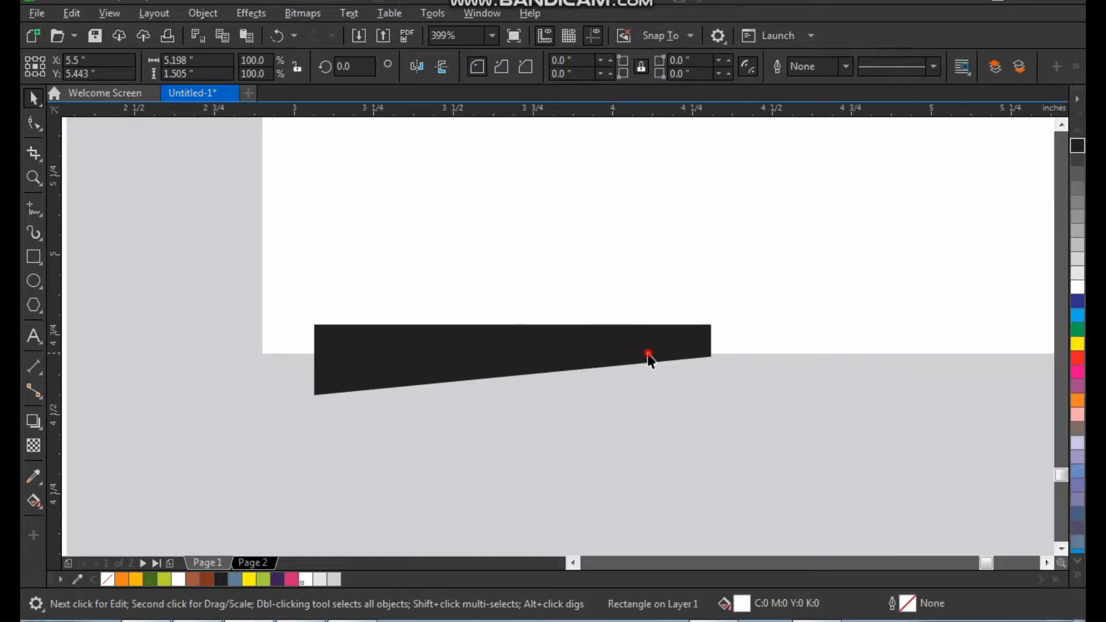
Place a mirrored copy of the black wedge at the opposite end of the white rectangle's lower edge and group both wedges
scroll(605, 370, down, 2)
key(F2)
drag(510, 262, 921, 498)
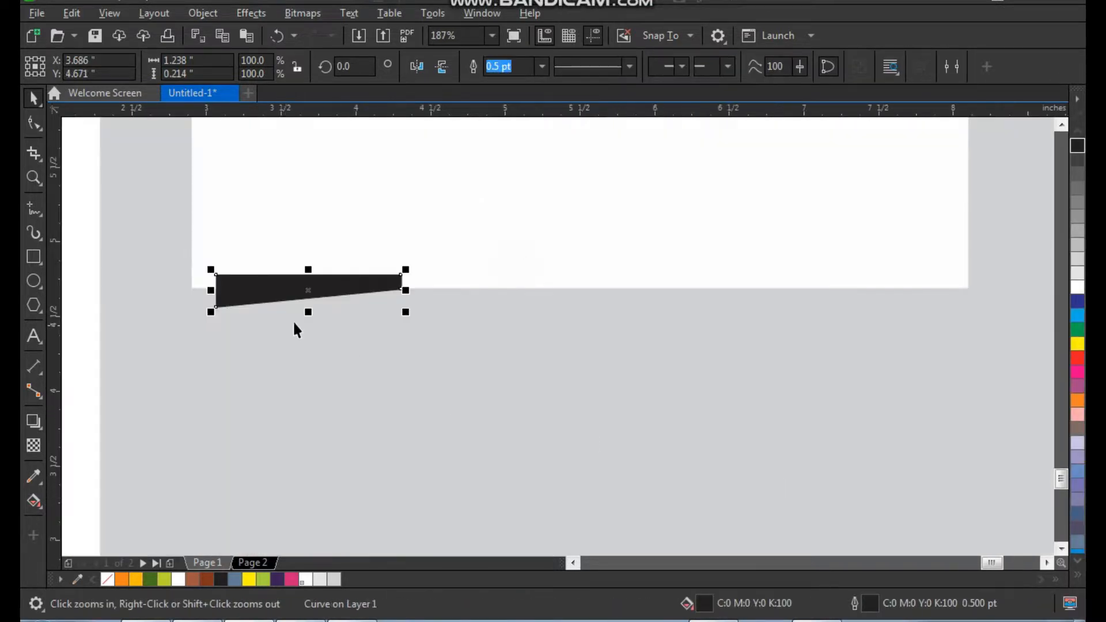
drag(213, 292, 798, 314)
right_click(413, 316)
shift+click(391, 281)
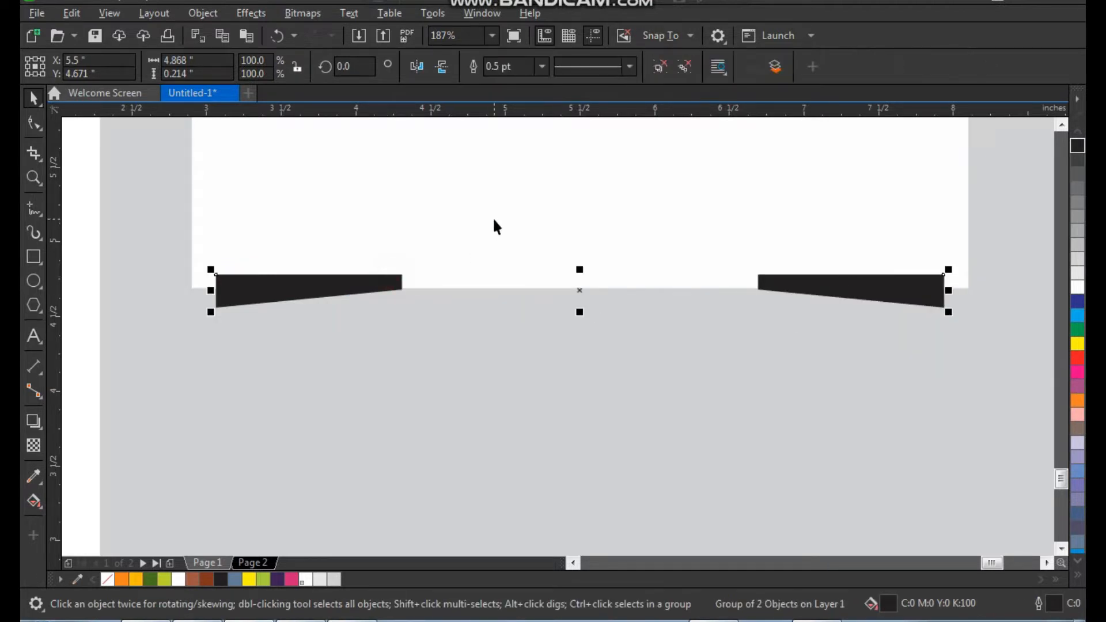
key(ctrl+g)
Apply a Gaussian Blur with a radius of 28.1 pixels to the grouped wedges
click(264, 13)
mouse_move(295, 74)
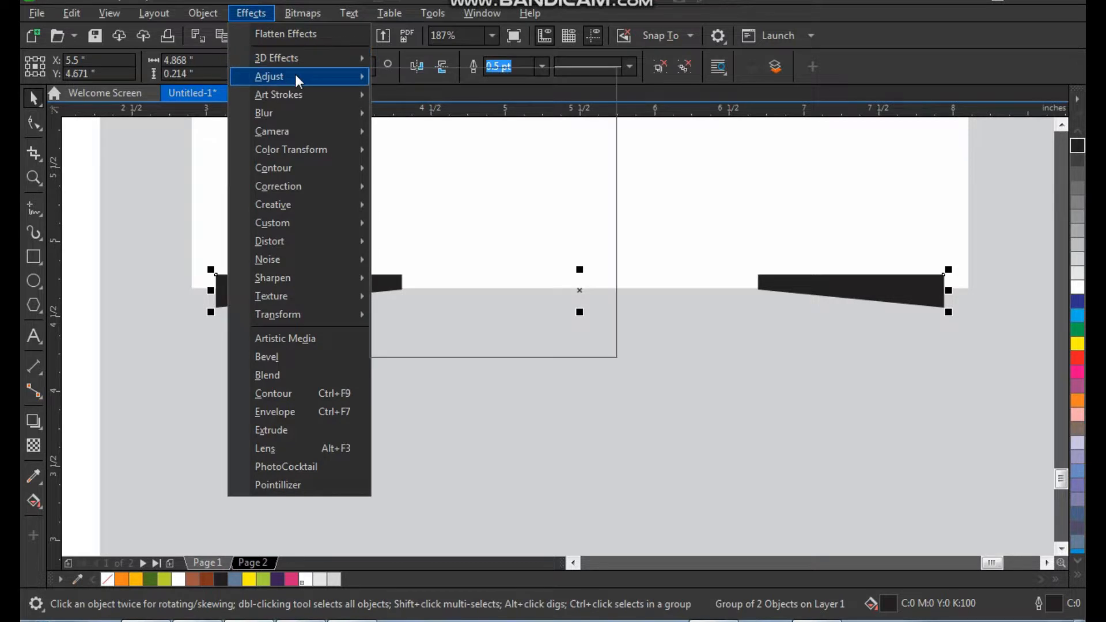
mouse_move(303, 112)
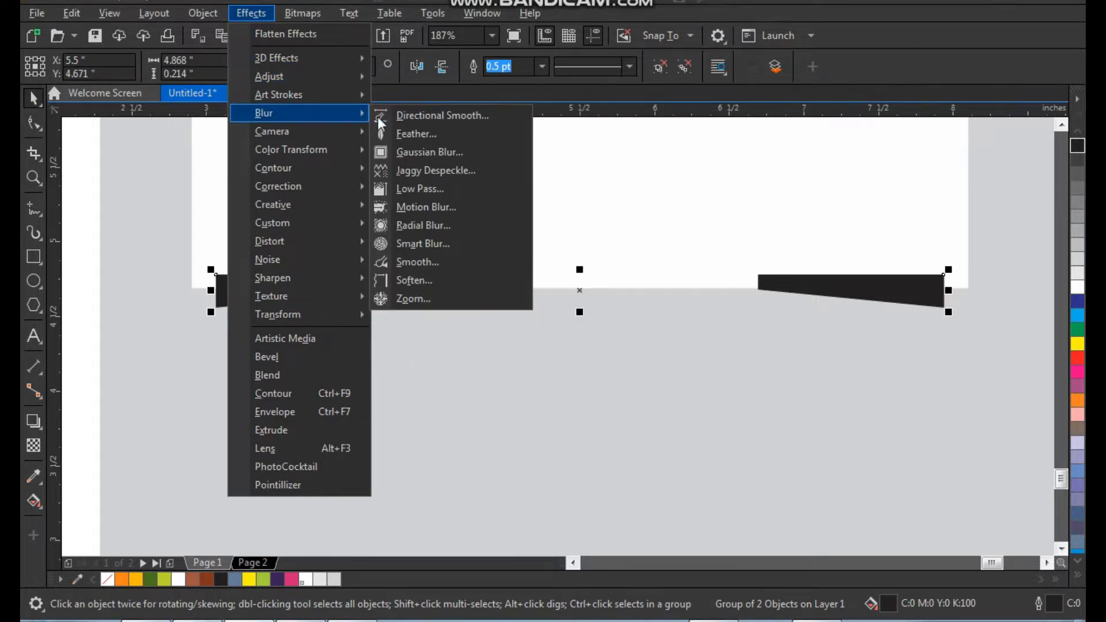
click(431, 152)
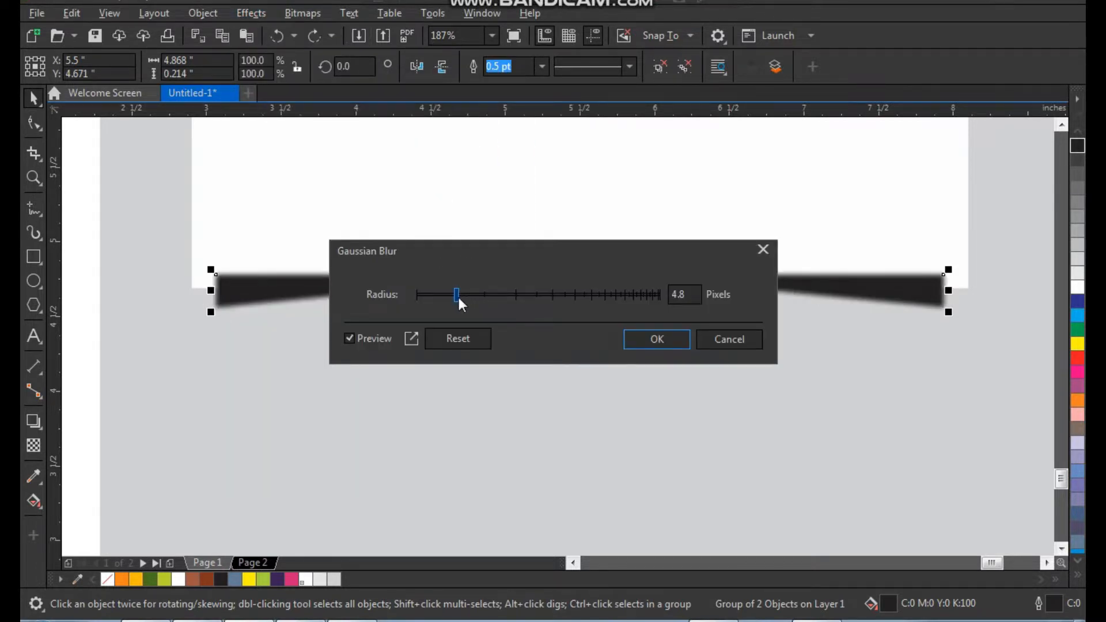
drag(458, 295, 499, 296)
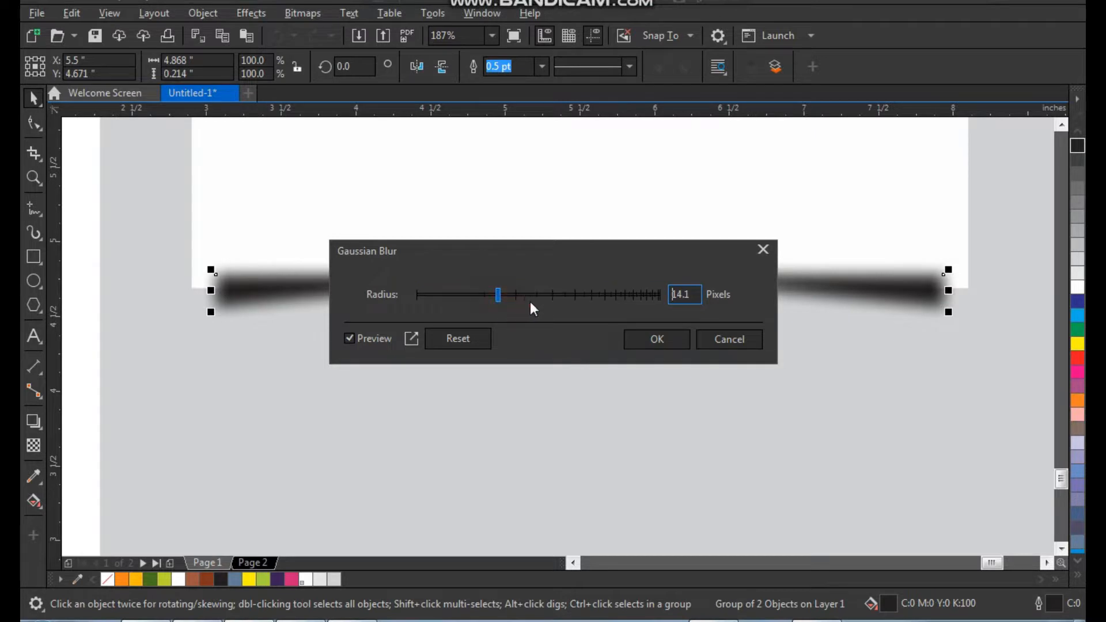
drag(500, 291, 534, 295)
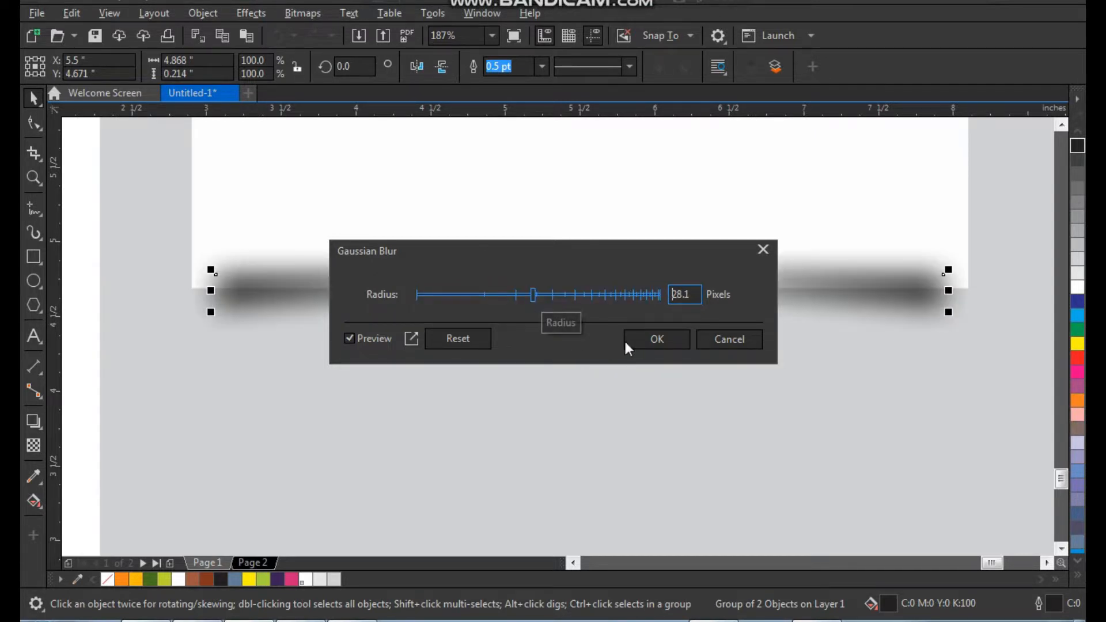
click(657, 339)
Bring the white rectangle in front of the blurred wedges so they act as shadows beneath it
scroll(433, 304, down, 2)
click(580, 225)
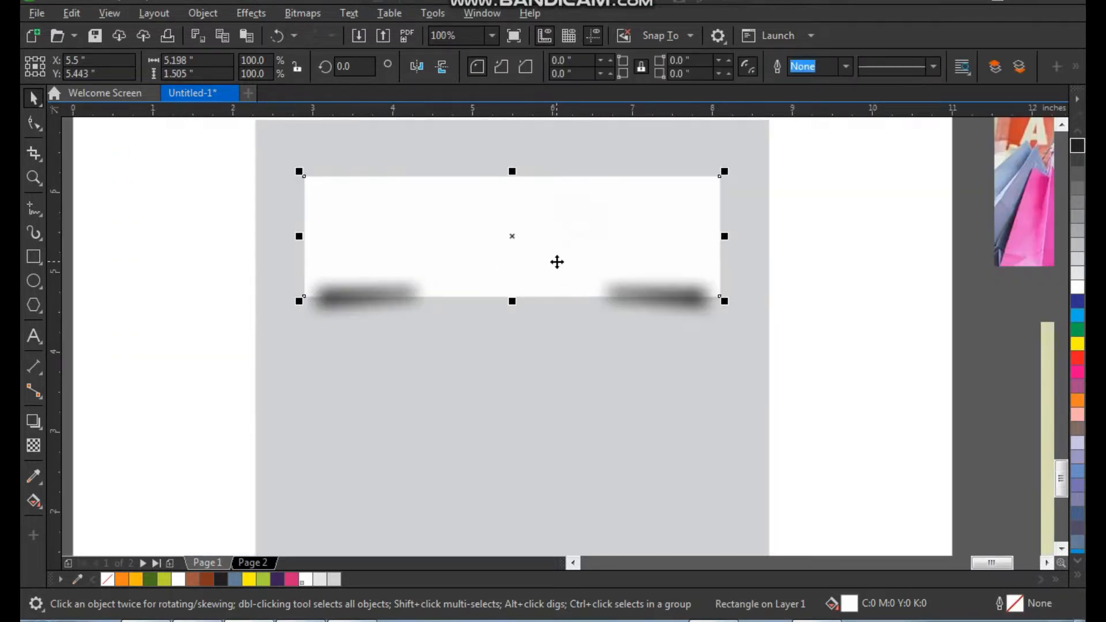
key(z)
drag(767, 156, 280, 364)
Draw a diagonal line about 1.31 in wide and 1.93 in high across the white rectangle, right of its centre
click(39, 205)
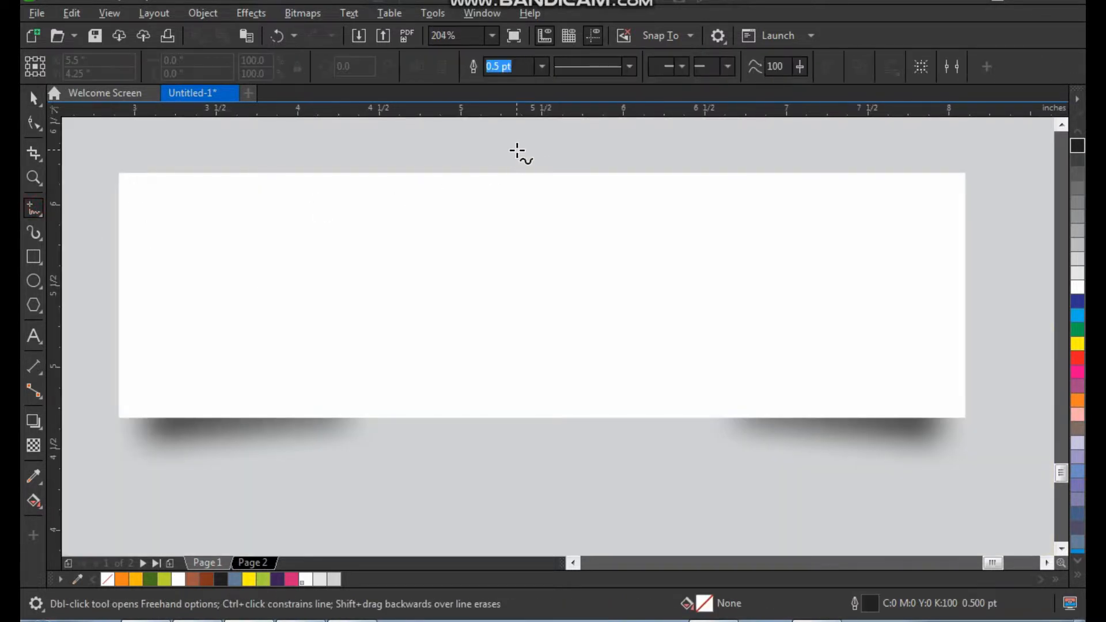
click(518, 152)
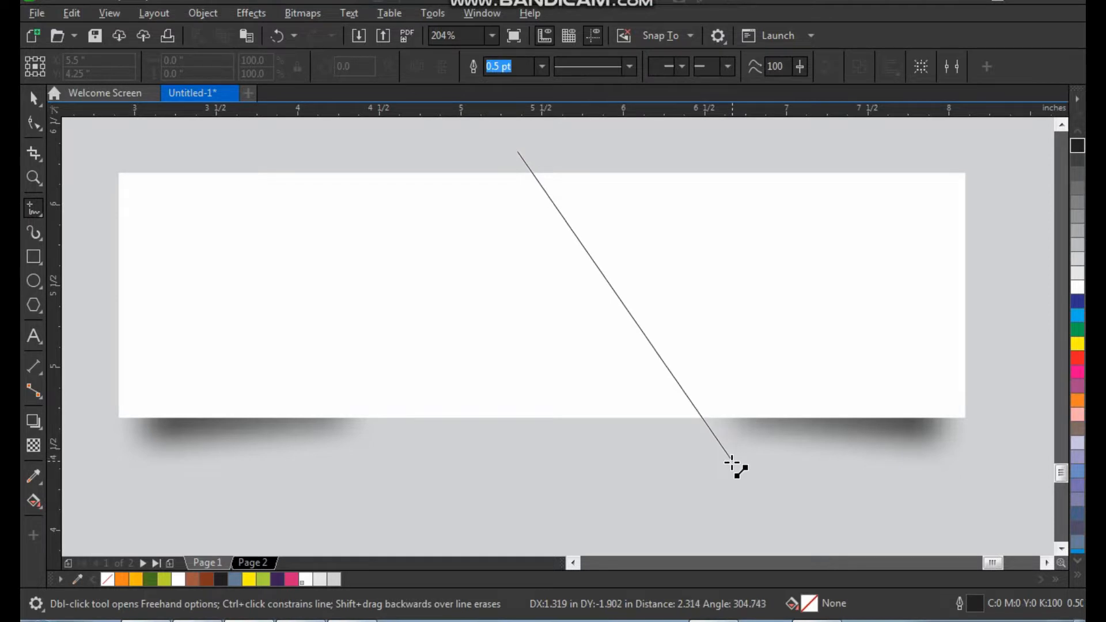
click(731, 466)
key(space)
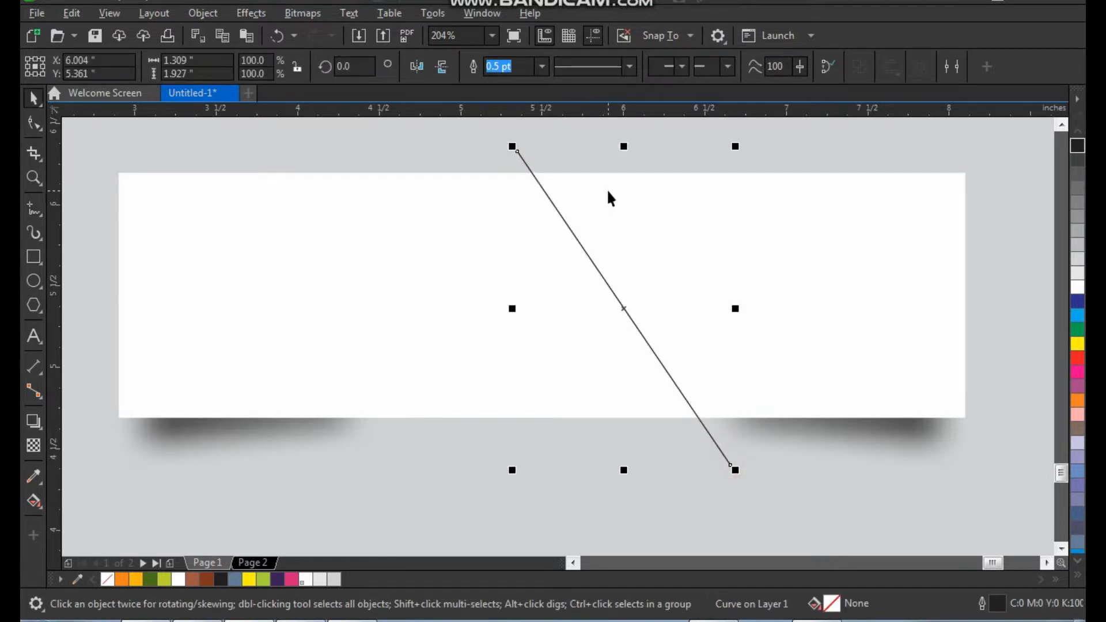
Trim the white rectangle with the diagonal line and break the resulting curve apart into two separate pieces
click(611, 198)
shift+click(565, 220)
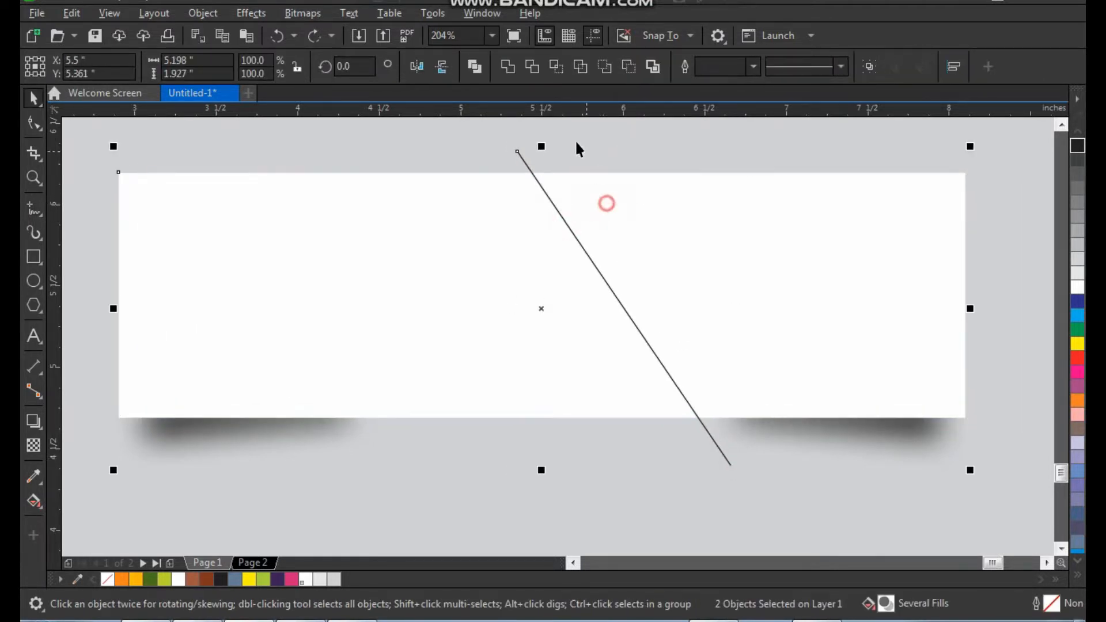
click(535, 68)
click(600, 162)
drag(602, 195, 652, 203)
key(ctrl+z)
click(206, 14)
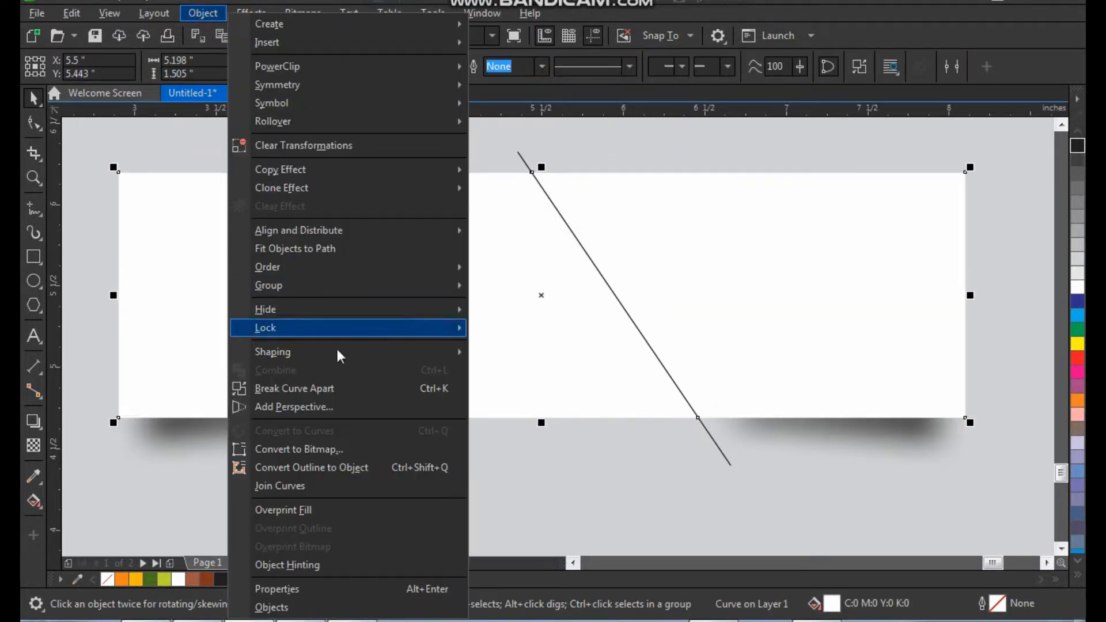
click(363, 388)
click(635, 204)
drag(635, 205, 684, 205)
key(ctrl+z)
drag(494, 252, 458, 248)
key(ctrl+z)
Move the photo of three women with shopping bags beside the banner and scale it to about 4.14 × 2.13 in
click(705, 217)
scroll(574, 248, down, 1)
scroll(574, 248, down, 1)
key(F2)
drag(517, 158, 1010, 438)
drag(804, 246, 565, 304)
drag(395, 365, 497, 311)
drag(544, 258, 509, 286)
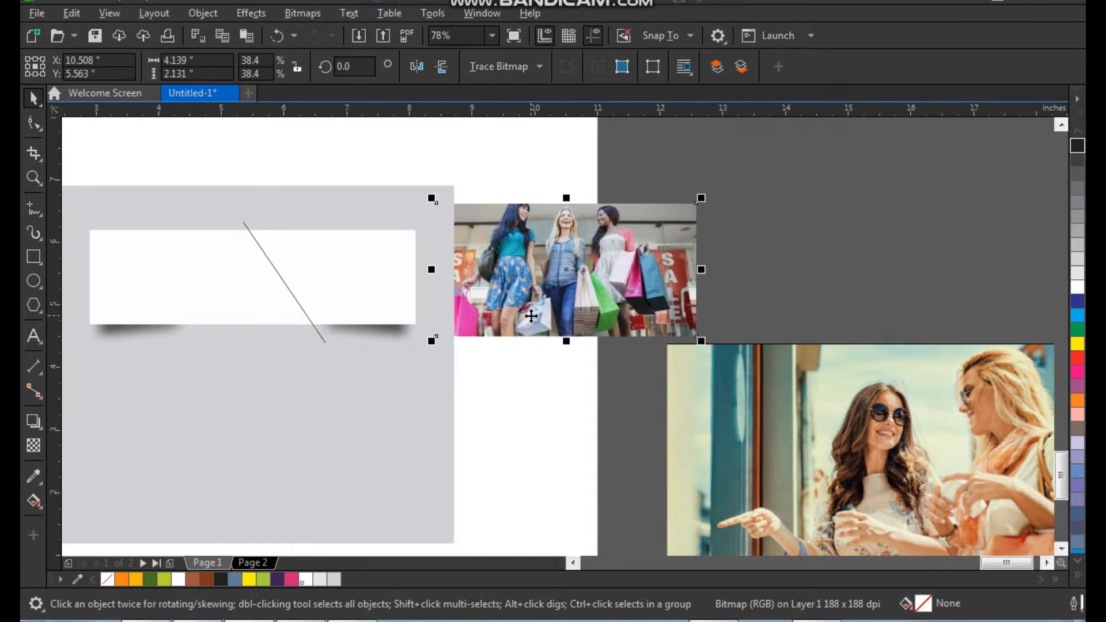
PowerClip the photo of the three women inside the right piece of the split rectangle
right_click(529, 242)
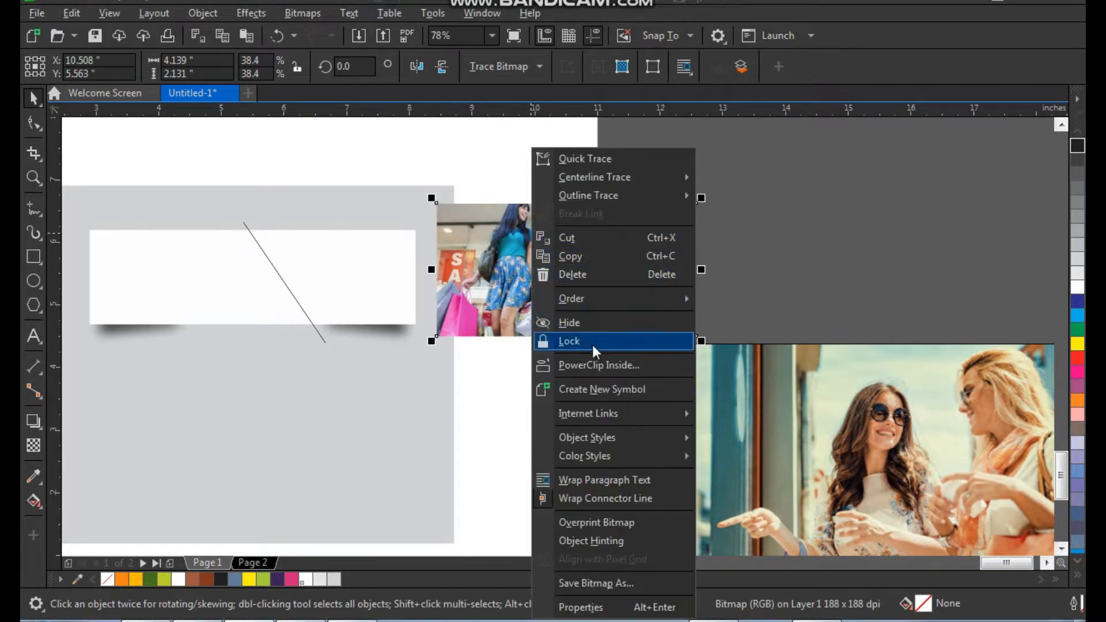
click(596, 365)
click(413, 297)
Scale the clipped photo to about 2.95 × 1.52 in within the right piece so all three women fit
key(z)
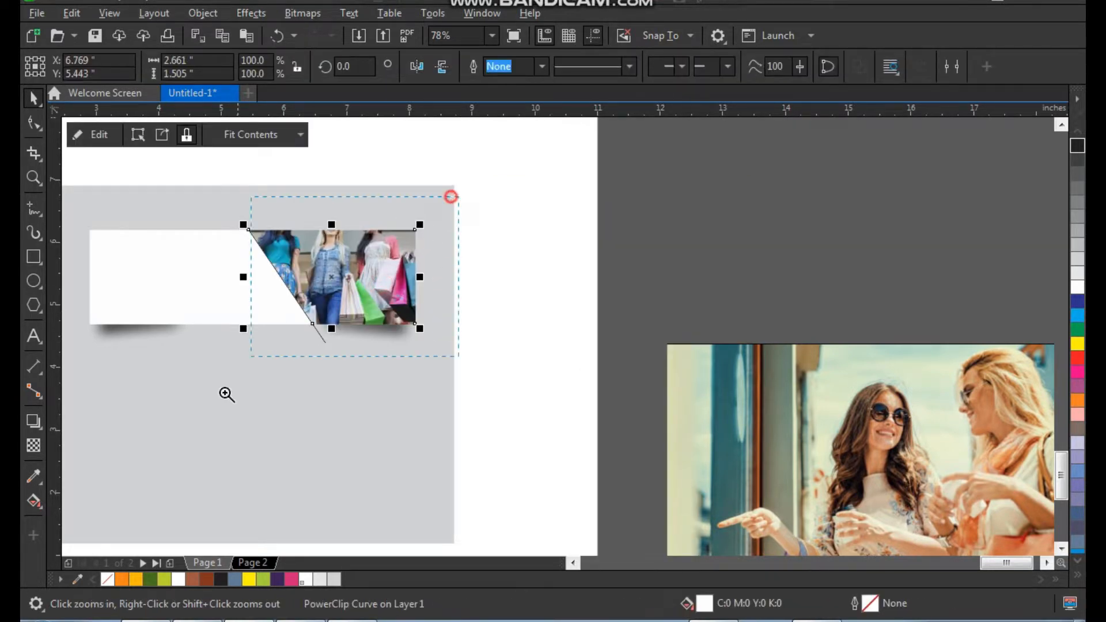
click(341, 291)
ctrl+click(561, 274)
drag(828, 436, 749, 420)
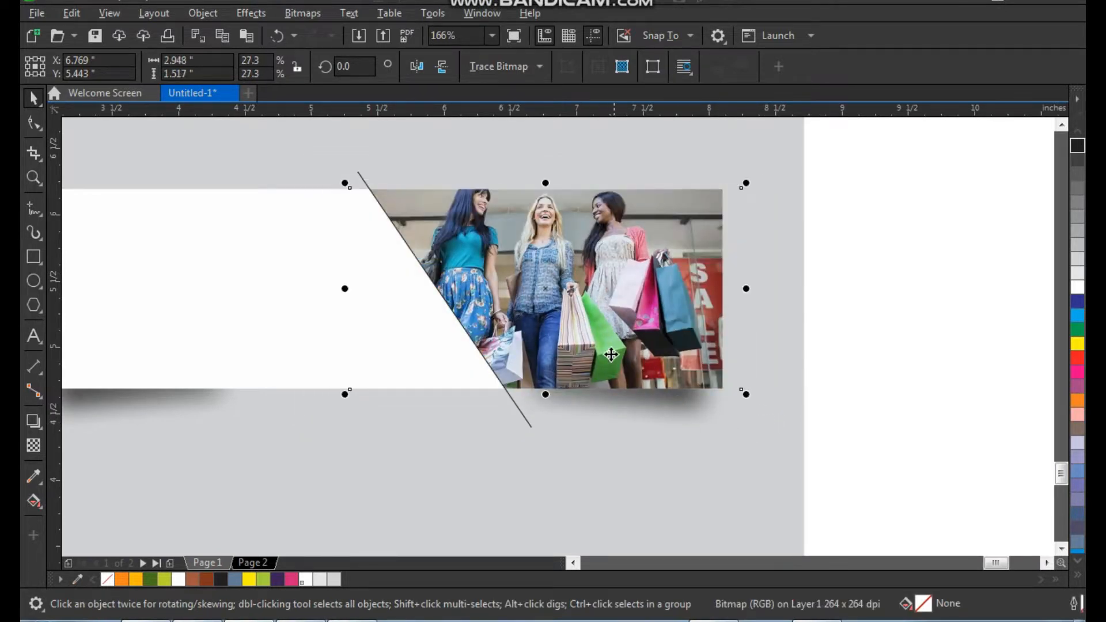
key(F4)
click(789, 302)
key(F2)
drag(701, 200, 366, 393)
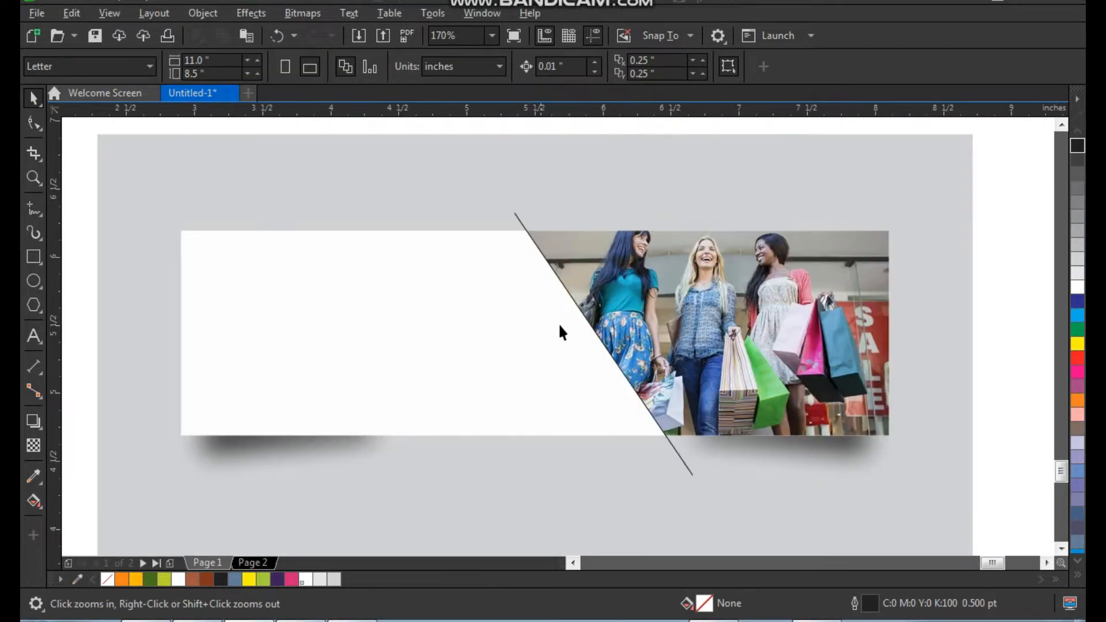
click(516, 217)
drag(615, 465, 716, 523)
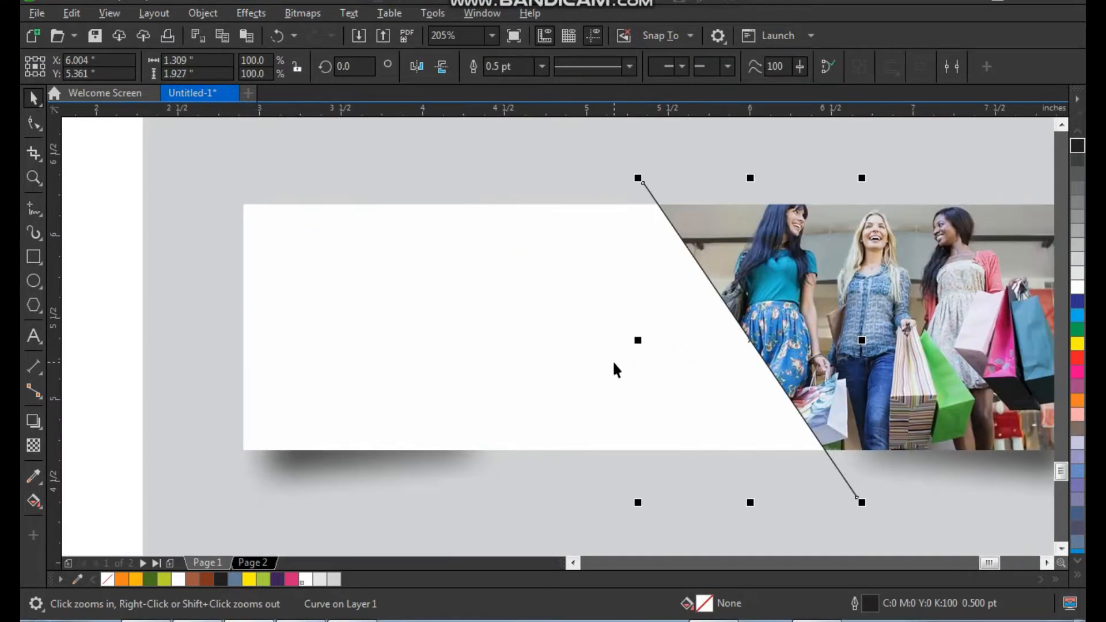
drag(606, 358, 578, 360)
key(ctrl+z)
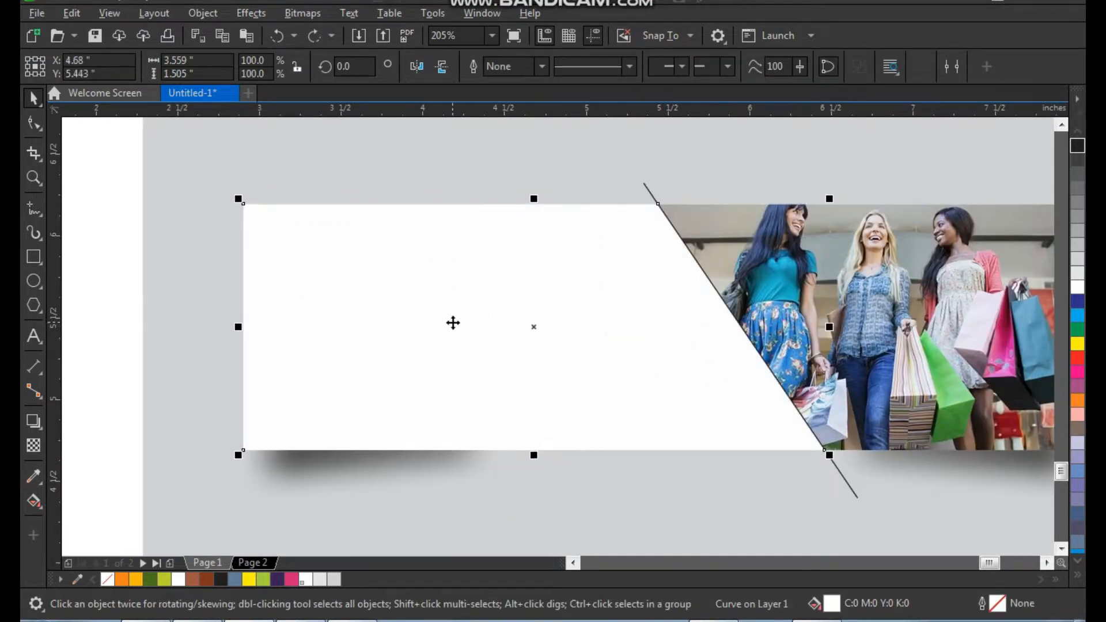
scroll(453, 323, down, 1)
key(F2)
drag(459, 224, 744, 459)
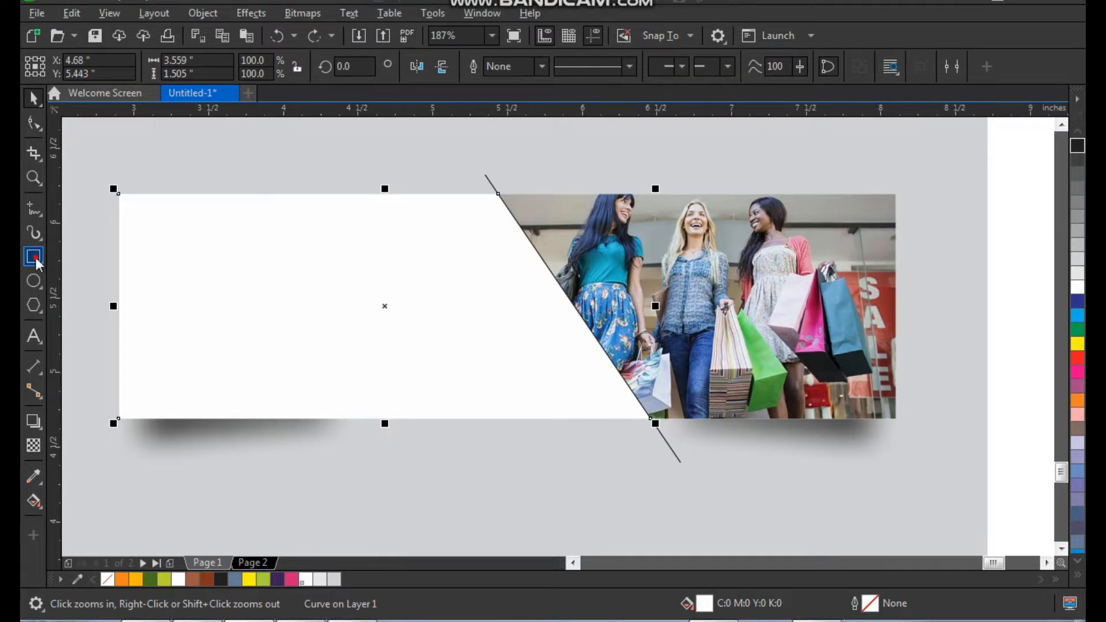
click(35, 258)
drag(308, 180, 470, 438)
key(space)
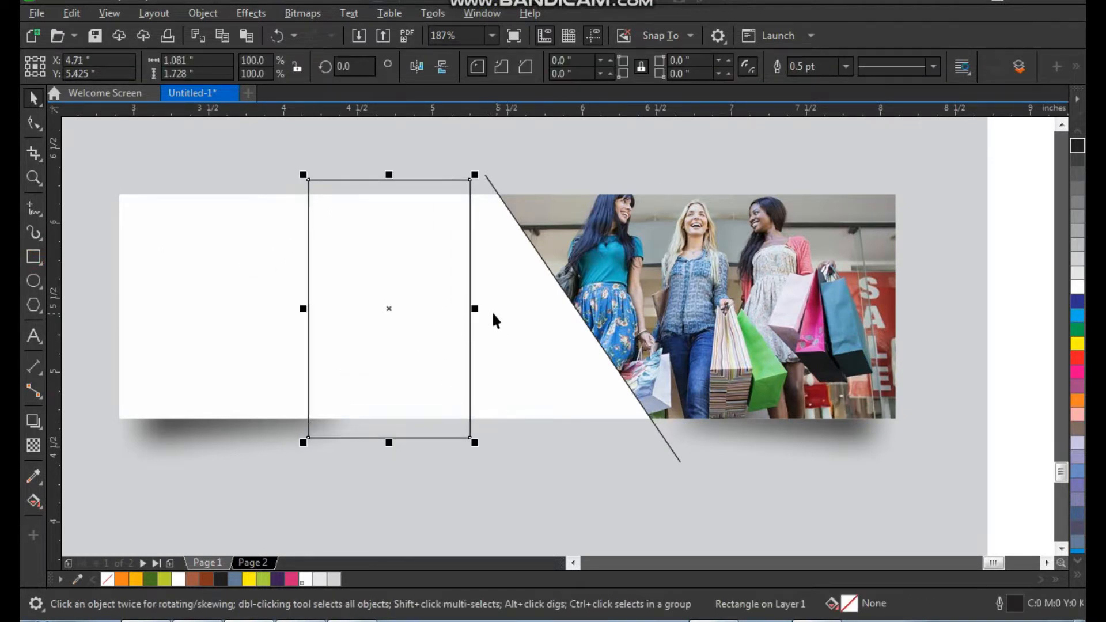
drag(475, 308, 665, 352)
drag(305, 306, 290, 308)
key(Delete)
Fill the left white piece of the banner with 50% black
drag(495, 290, 461, 292)
key(ctrl+z)
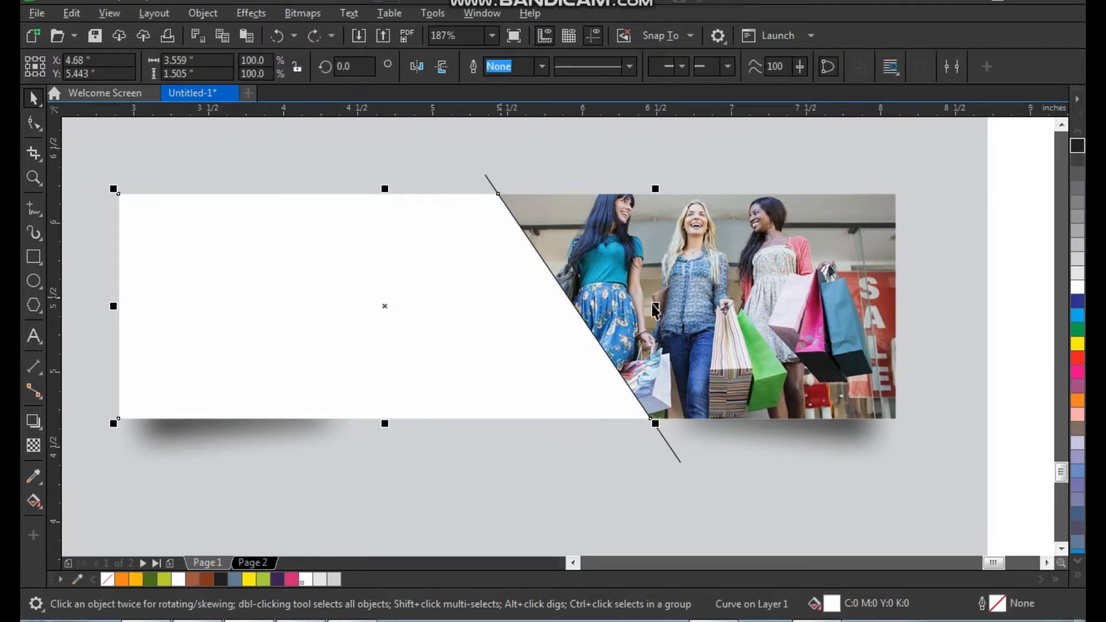
click(1078, 219)
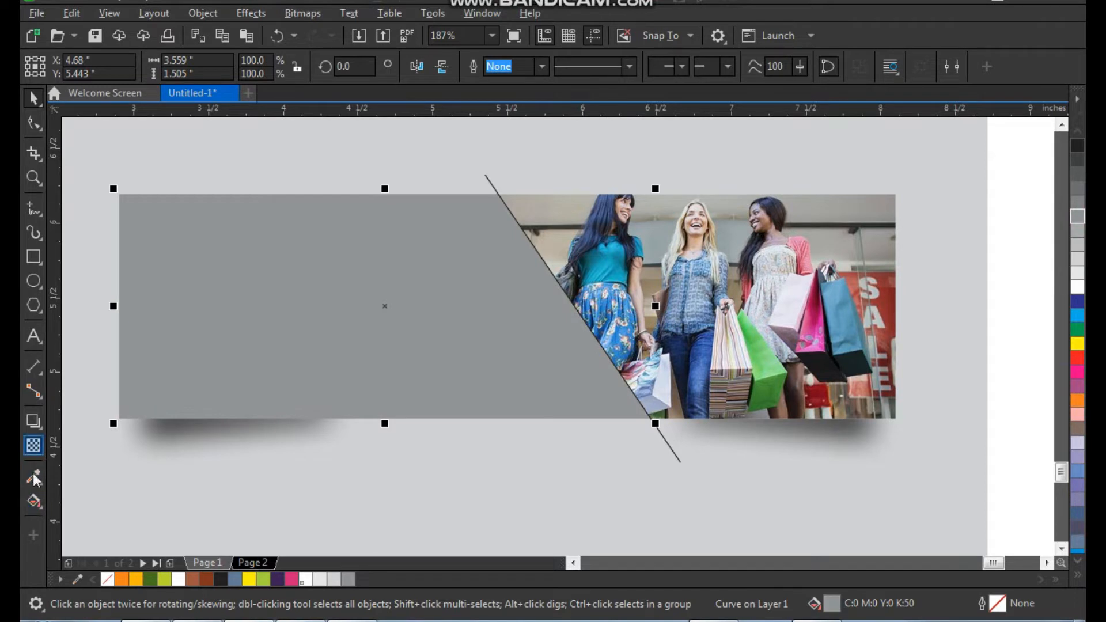
Apply a linear white-to-grey gradient to the left piece, angled so that it darkens toward the diagonal edge
click(36, 506)
click(97, 499)
drag(476, 314, 403, 342)
drag(479, 310, 566, 253)
drag(404, 343, 461, 330)
drag(461, 330, 447, 334)
key(space)
Add nodes to the diagonal line where it crosses the banner's upper and lower edges
click(490, 185)
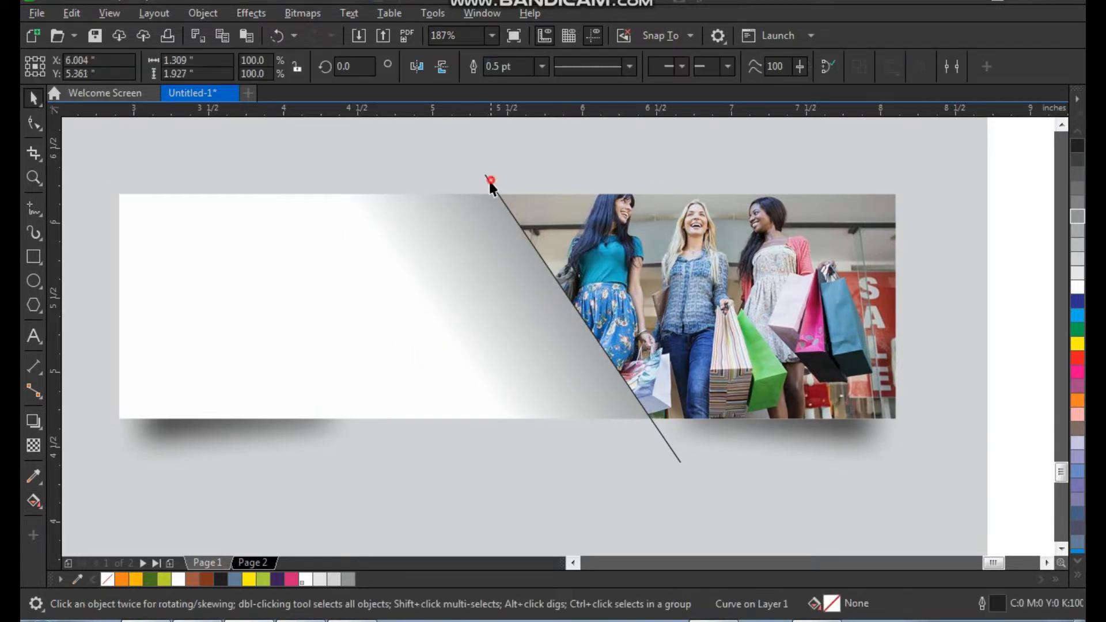
key(z)
drag(434, 163, 726, 476)
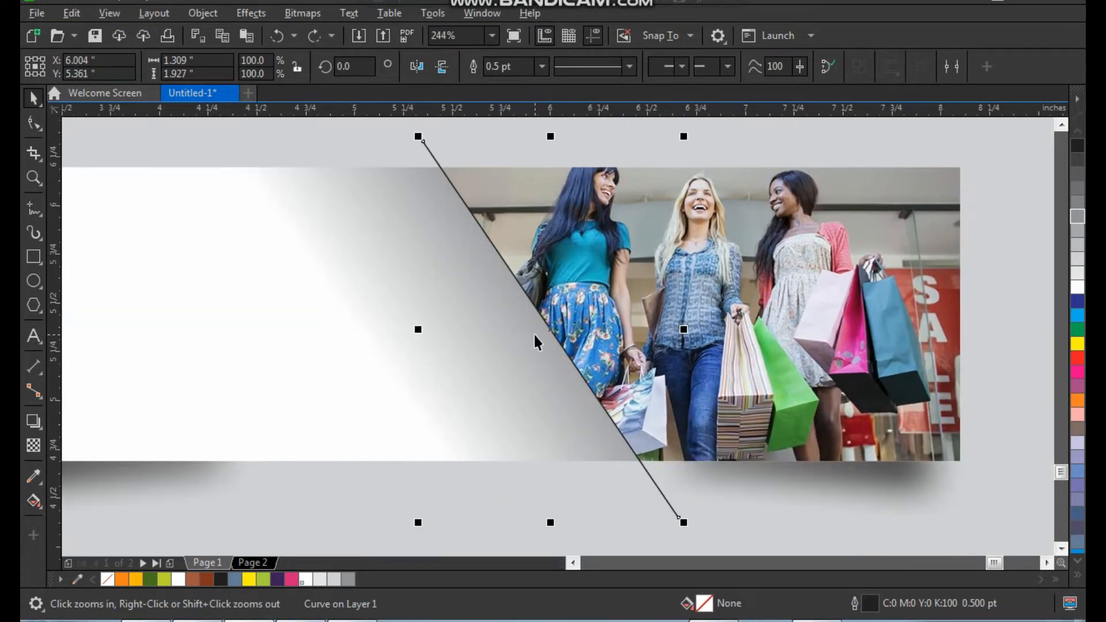
key(F10)
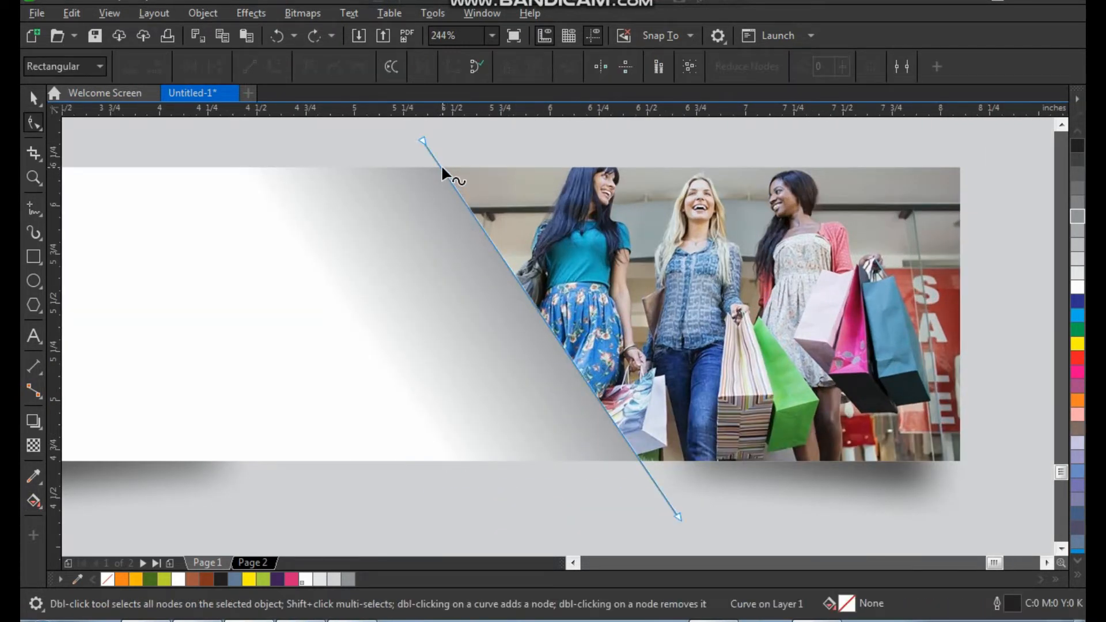
double_click(442, 168)
double_click(641, 459)
Move both ends of the diagonal line inward over the left gradient piece and close the curve
drag(678, 517, 448, 382)
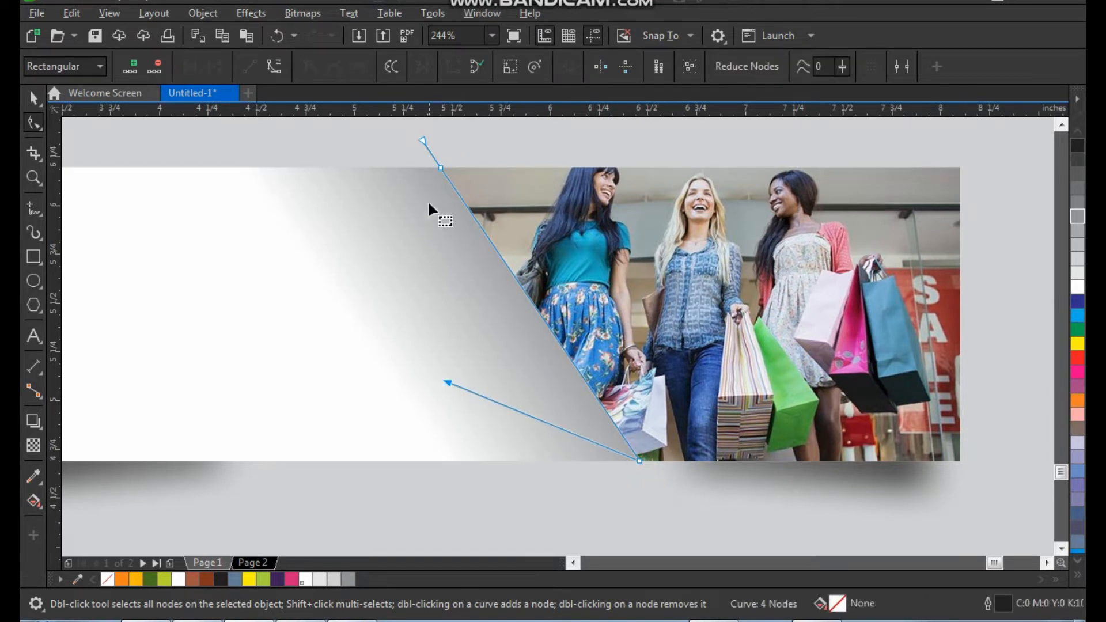
drag(421, 142, 411, 235)
click(480, 73)
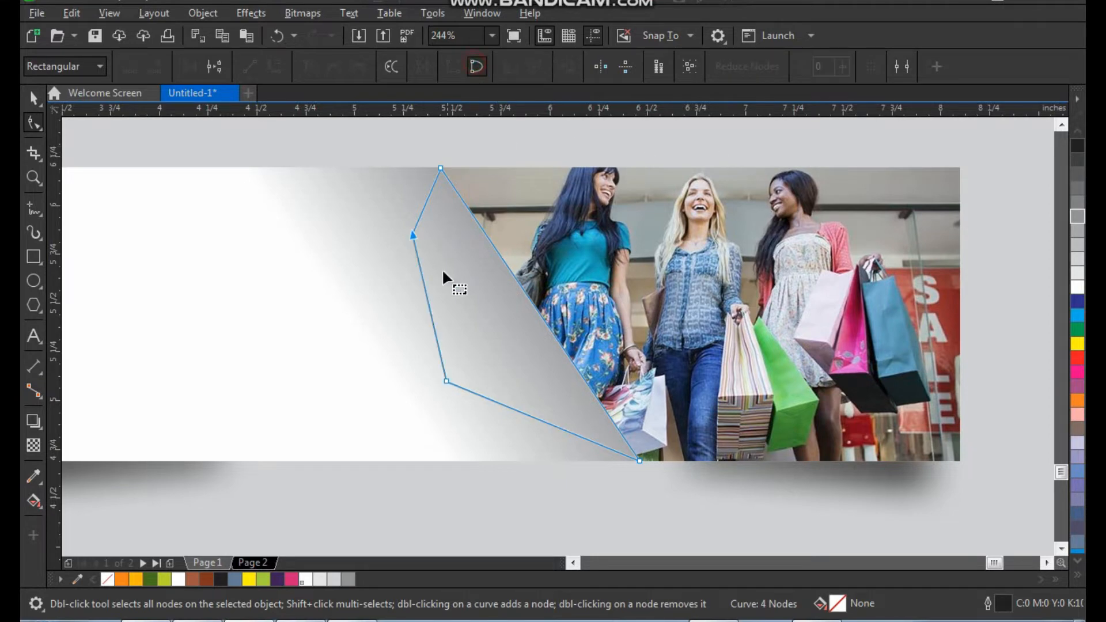
Delete the extra node on the closed curve and move its remaining inner node outward over the gradient to form a triangle along the diagonal
key(z)
click(401, 262)
drag(392, 187, 443, 263)
key(Delete)
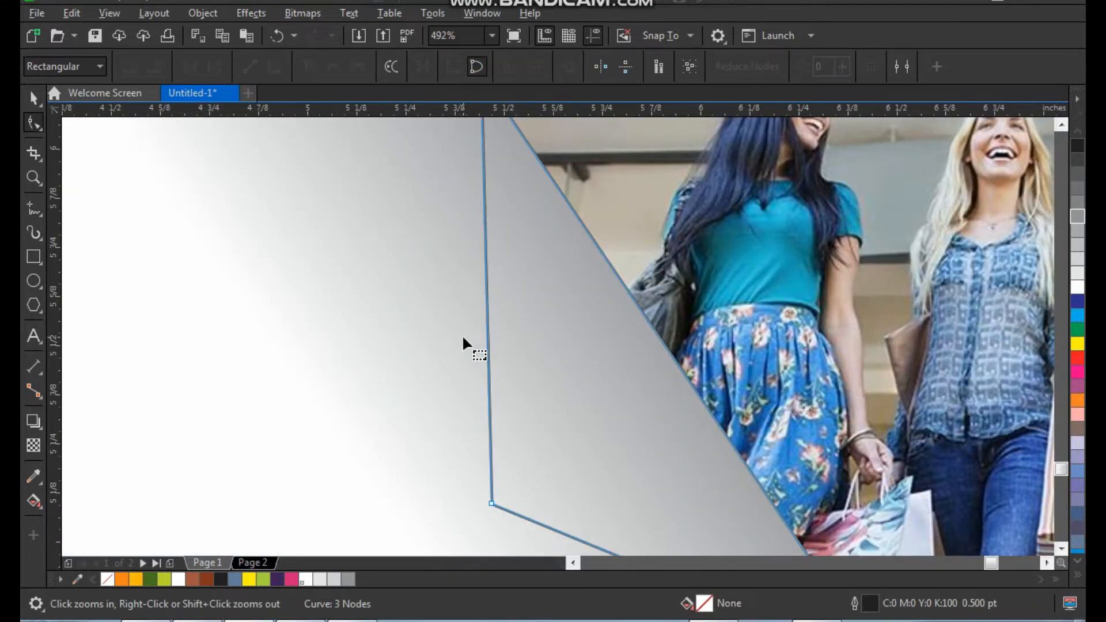
scroll(476, 320, down, 2)
drag(556, 402, 721, 564)
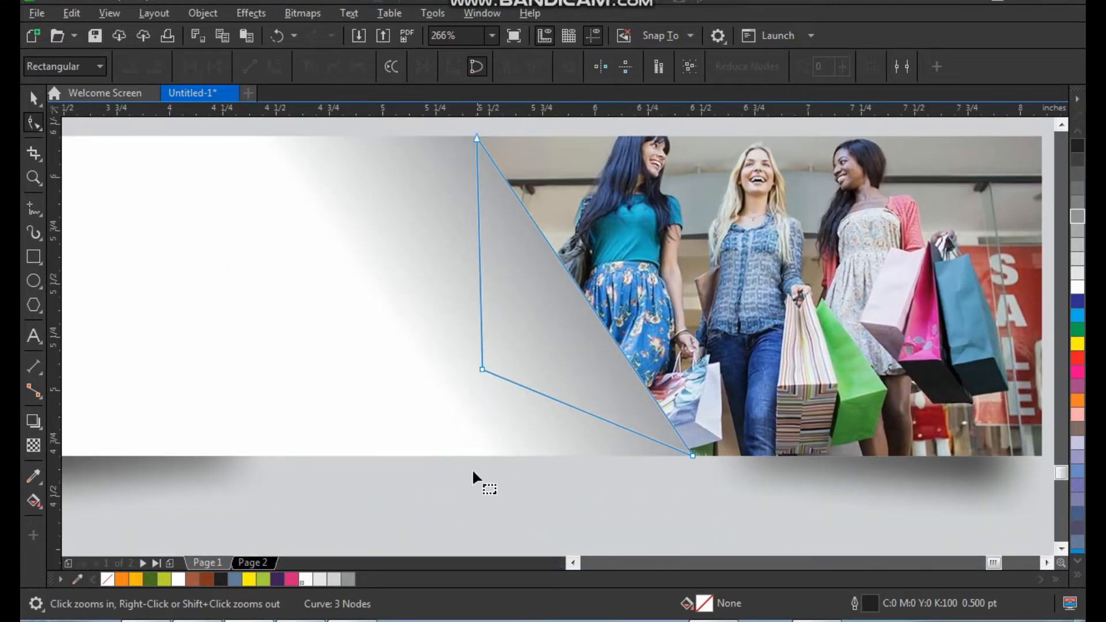
drag(483, 369, 431, 337)
Convert the triangle's segments to curves and bend its two inner sides inward toward the diagonal edge
drag(392, 138, 751, 524)
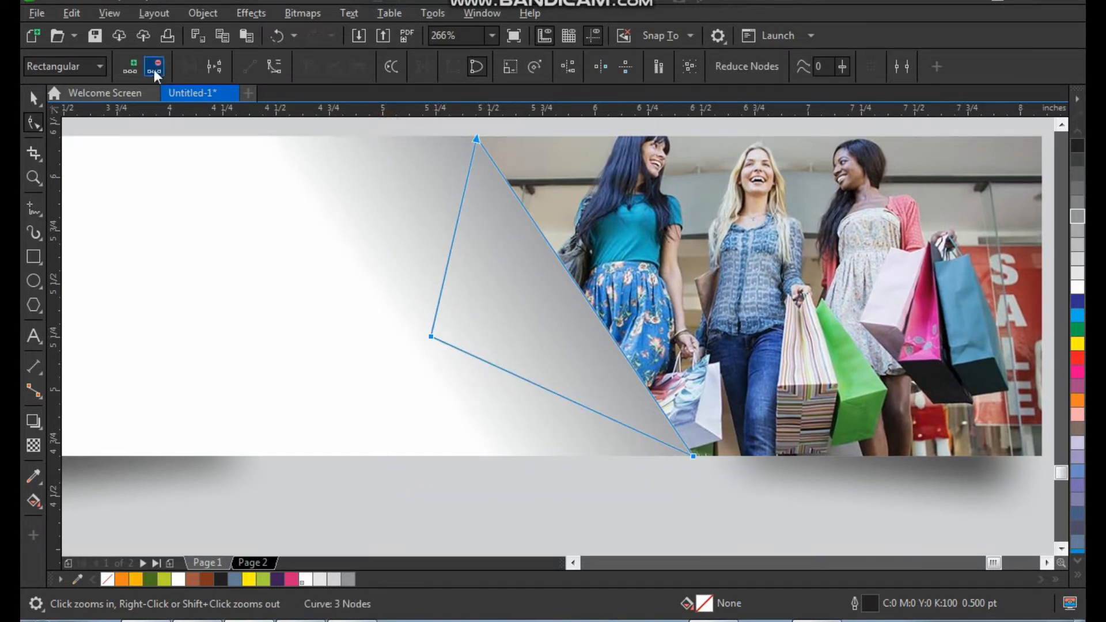
click(272, 66)
key(F2)
drag(407, 186, 567, 388)
drag(489, 240, 546, 275)
scroll(541, 279, down, 2)
key(F2)
drag(451, 221, 709, 450)
drag(603, 449, 616, 392)
scroll(499, 348, down, 2)
Fill the curved shape with dark purple and apply a linear gradient from purple at the diagonal to pink at its tip
key(space)
key(F2)
drag(433, 196, 672, 475)
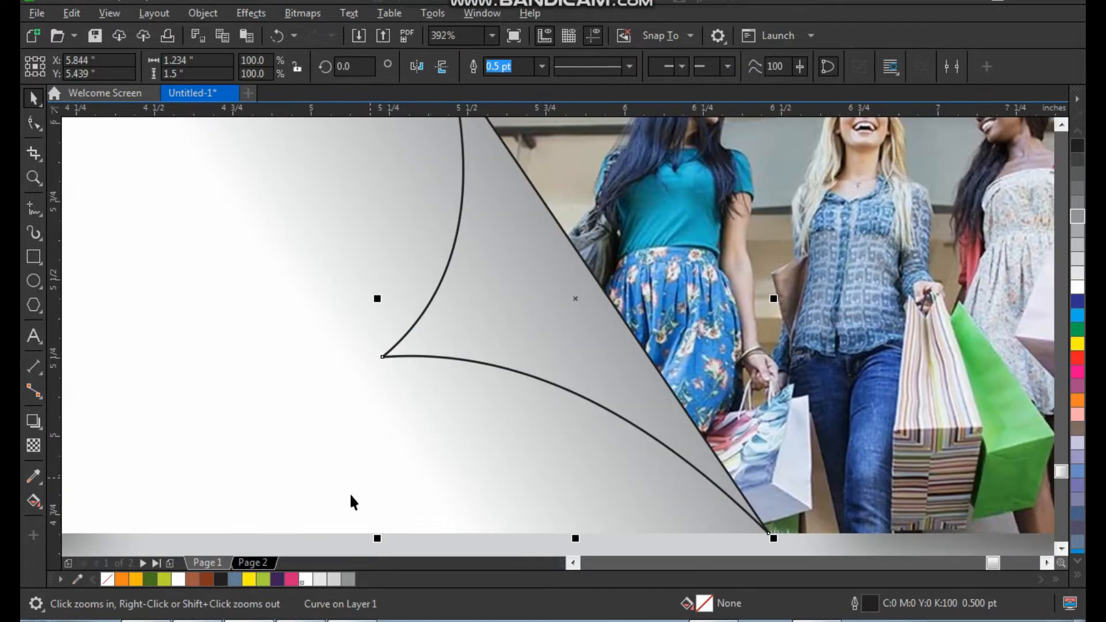
click(277, 580)
click(35, 500)
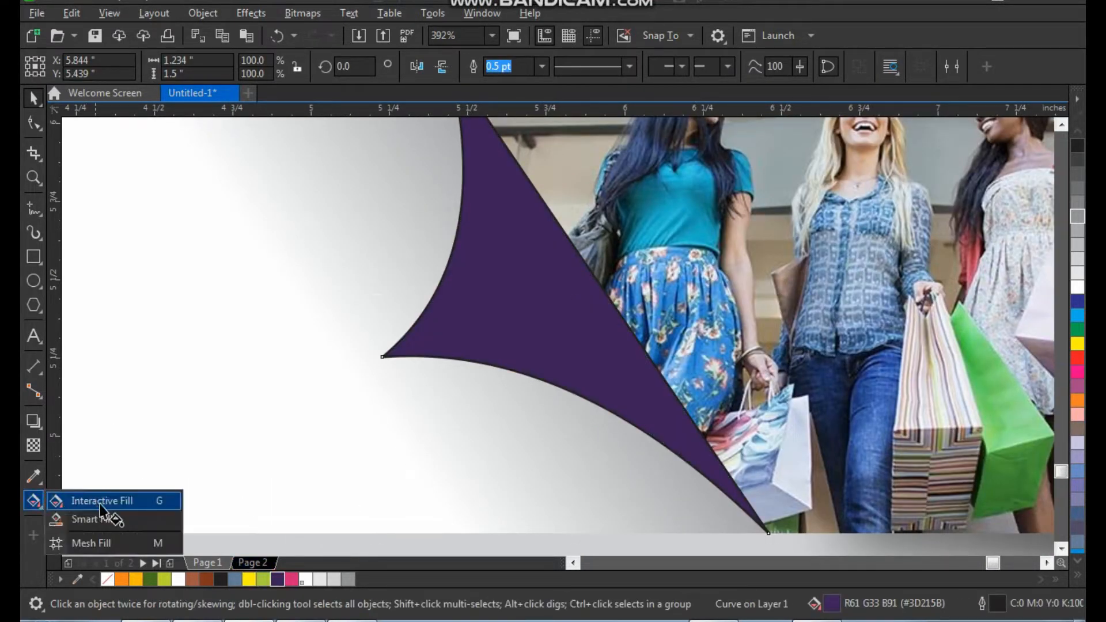
click(96, 501)
drag(551, 271, 464, 330)
drag(407, 411, 465, 329)
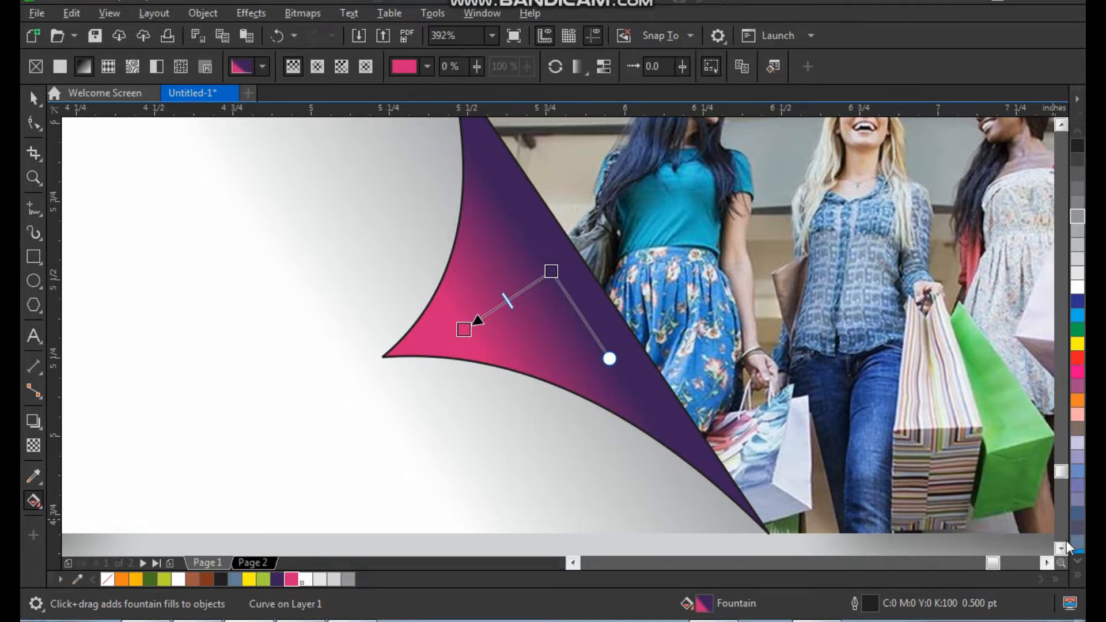
Remove the outline from the purple-to-pink shape and deselect it
click(1078, 575)
right_click(1020, 133)
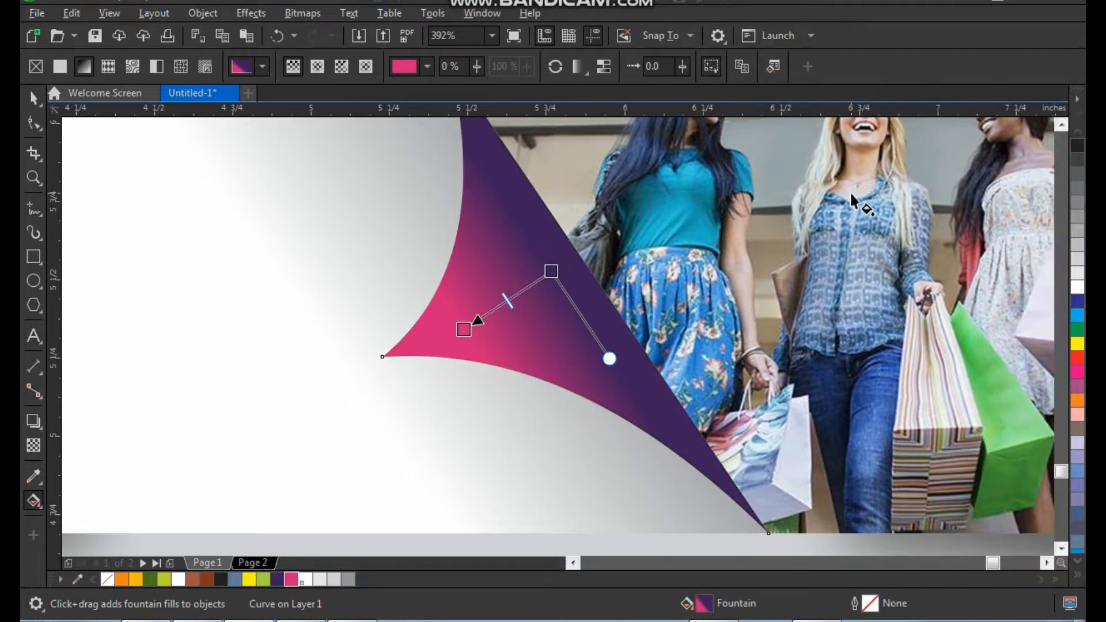
click(852, 200)
scroll(597, 327, down, 1)
click(106, 162)
click(36, 106)
key(space)
key(space)
scroll(413, 252, down, 1)
key(F2)
drag(254, 167, 792, 472)
click(891, 278)
Add the artistic text "MEGA" on the white area of the banner
key(z)
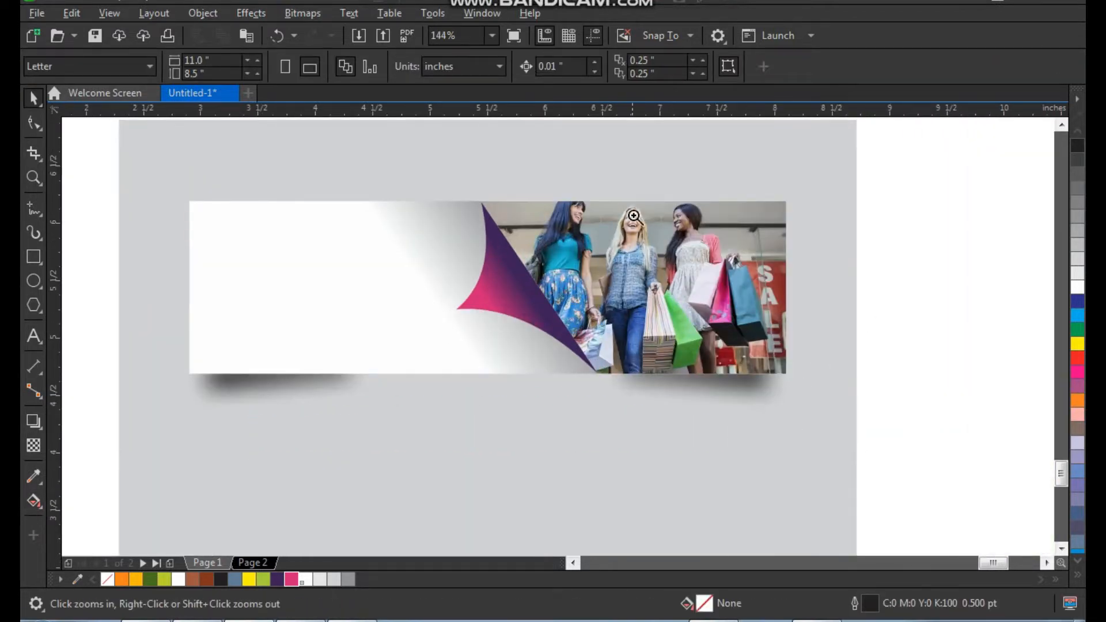
drag(726, 145, 230, 407)
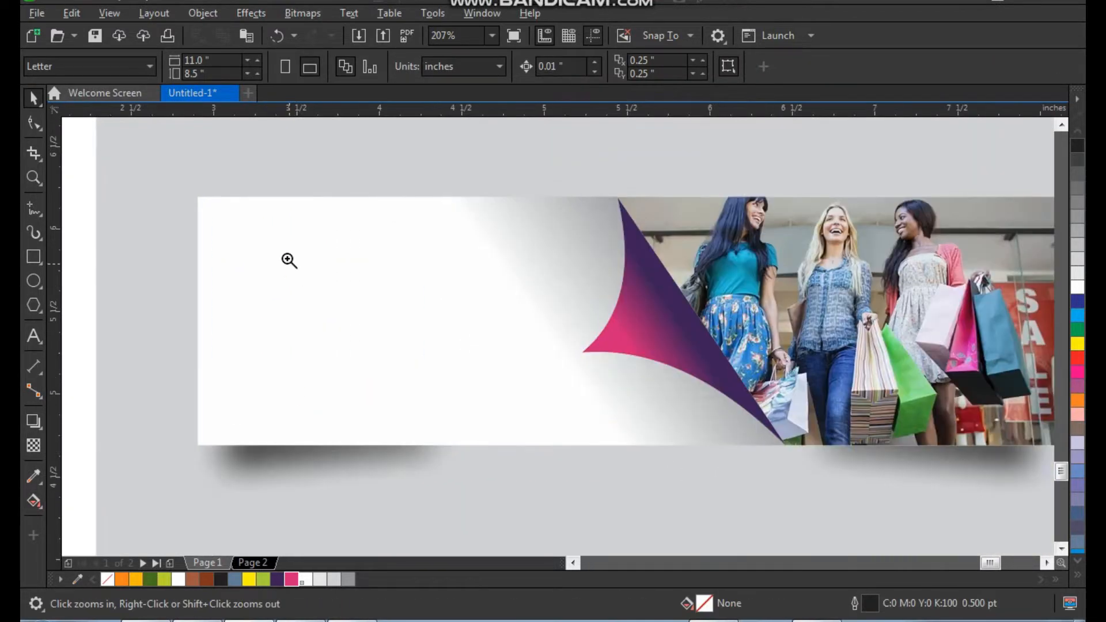
drag(558, 418, 558, 418)
key(F8)
click(373, 271)
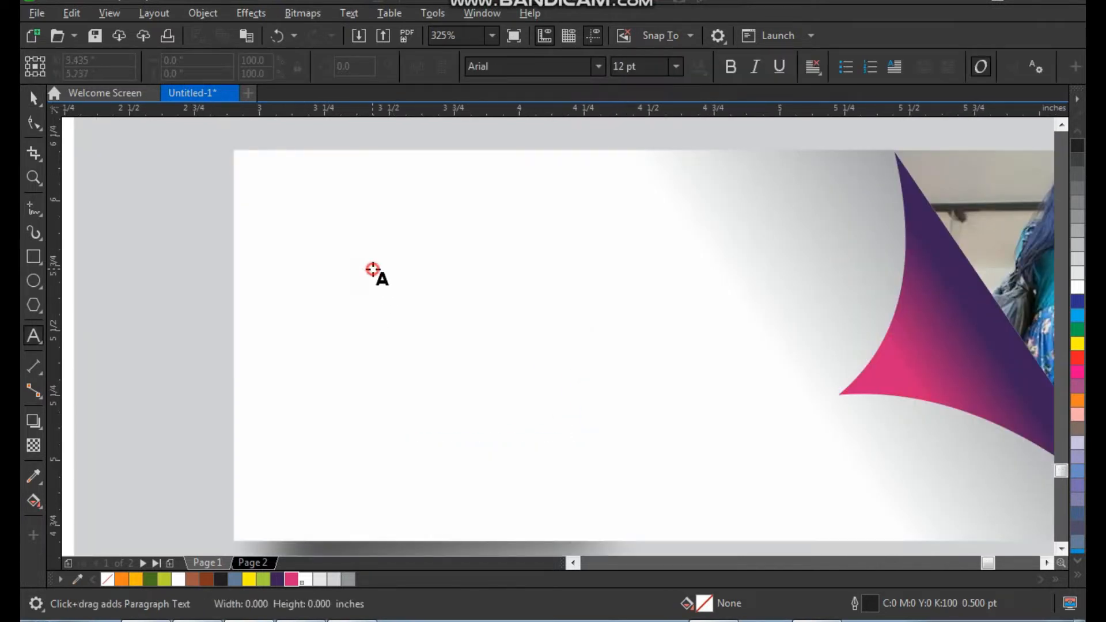
text(MEGA)
key(ctrl+space)
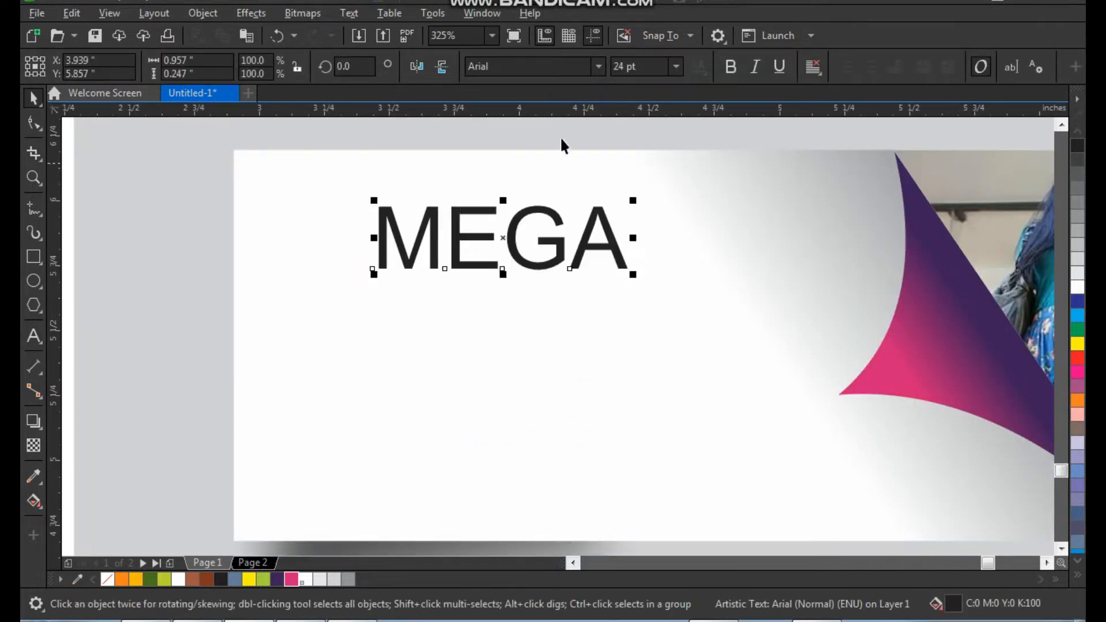
Set the MEGA text in Futura Md BT Bold, enlarge it to about 30 pt and reposition it on the white area
click(598, 68)
text(fute)
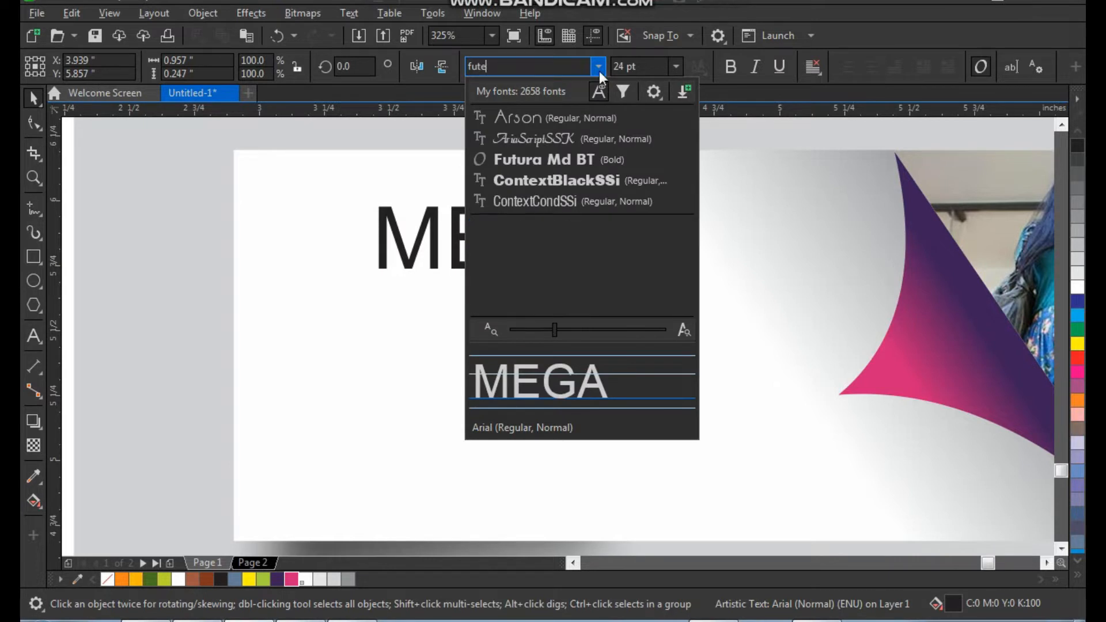
click(596, 160)
click(612, 255)
drag(593, 259, 655, 282)
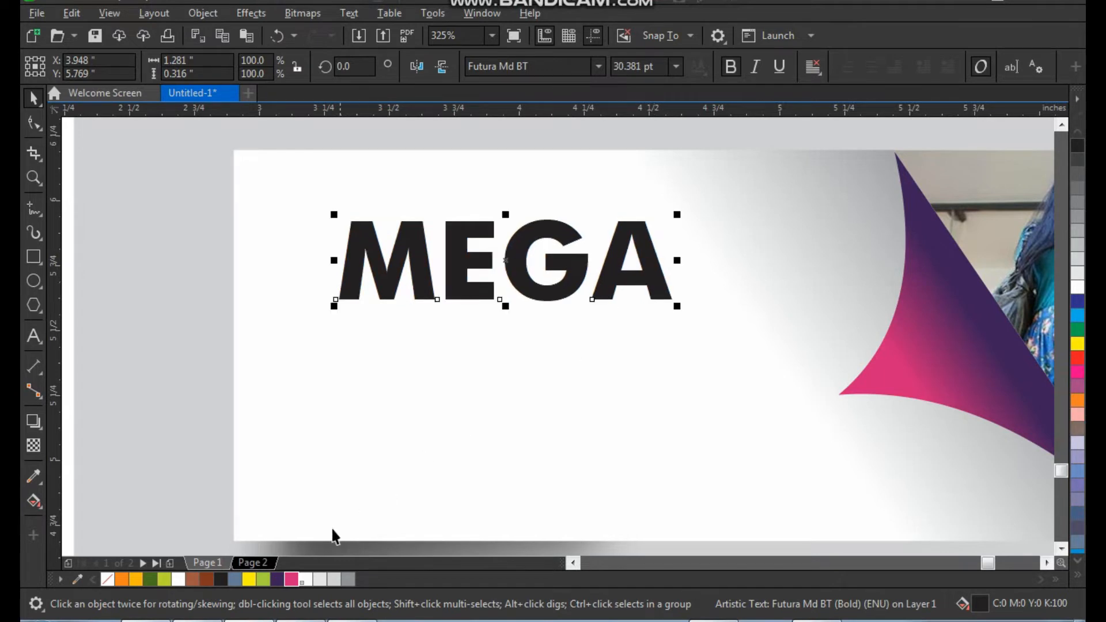
Fill the MEGA text with dark purple and convert it to curves
click(278, 580)
key(z)
drag(289, 185, 634, 363)
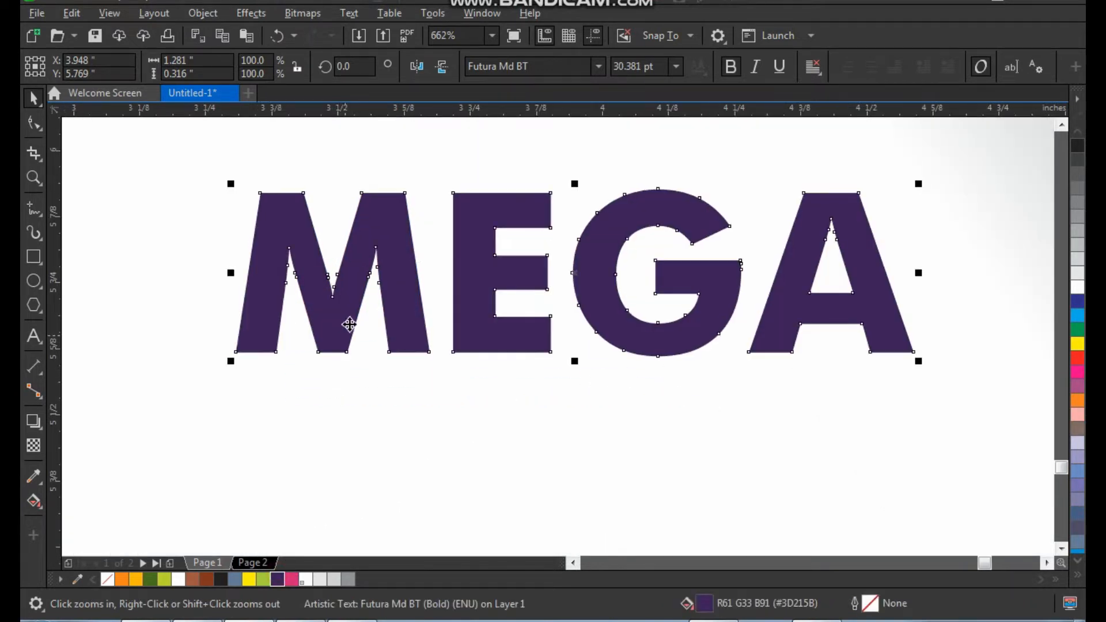
key(ctrl+q)
Duplicate MEGA slightly down and to the left, and give the copy a dark purple outline with no fill
drag(391, 280, 371, 300)
right_click(371, 300)
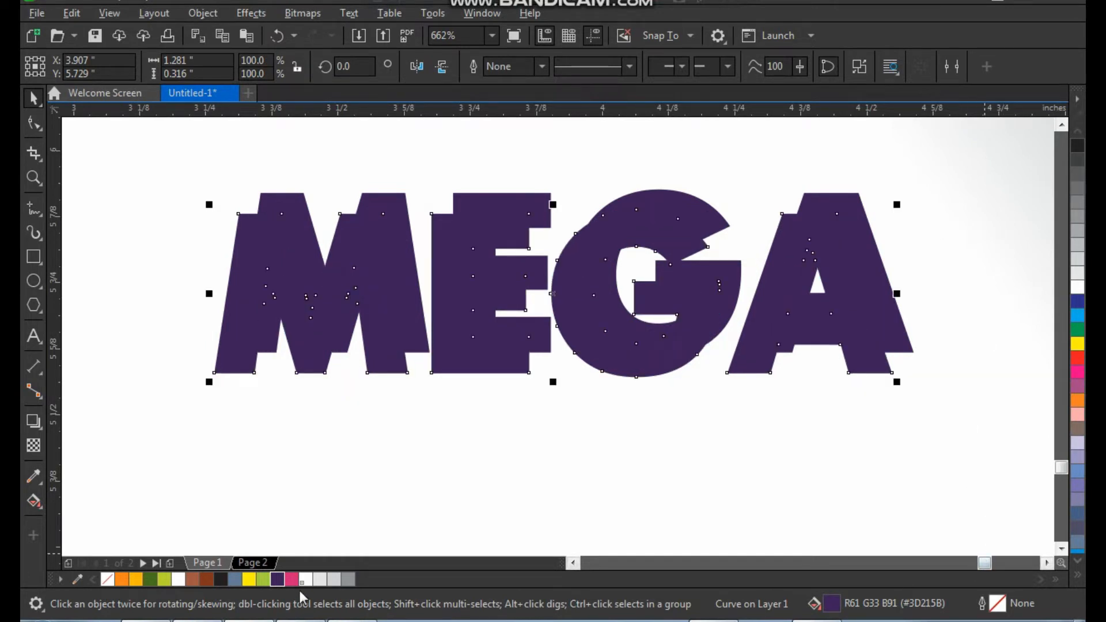
right_click(278, 581)
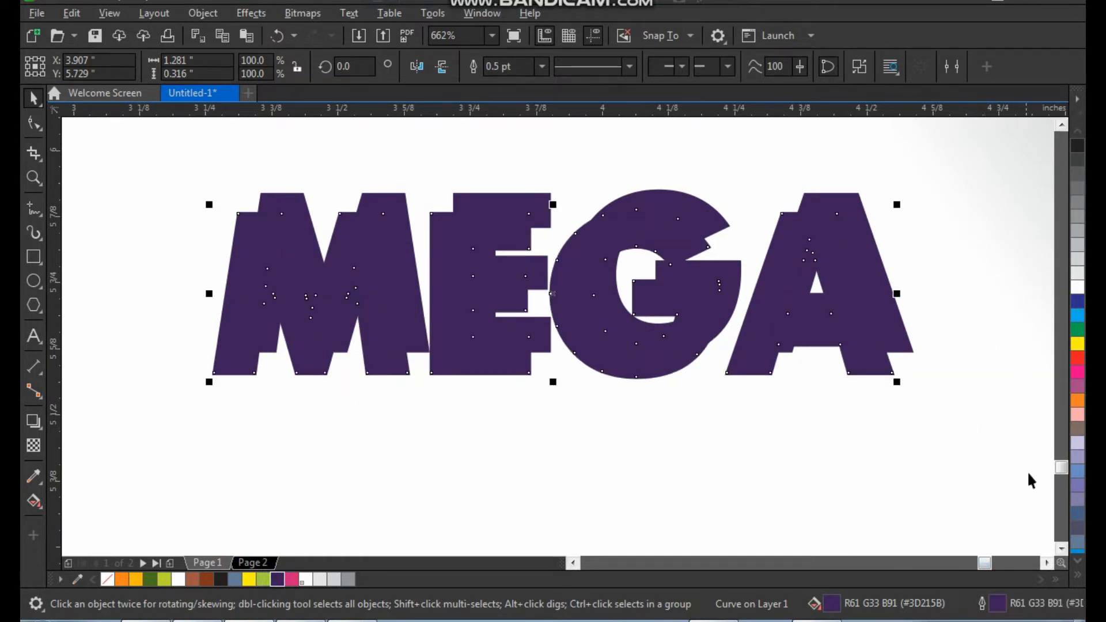
click(1079, 570)
click(1023, 129)
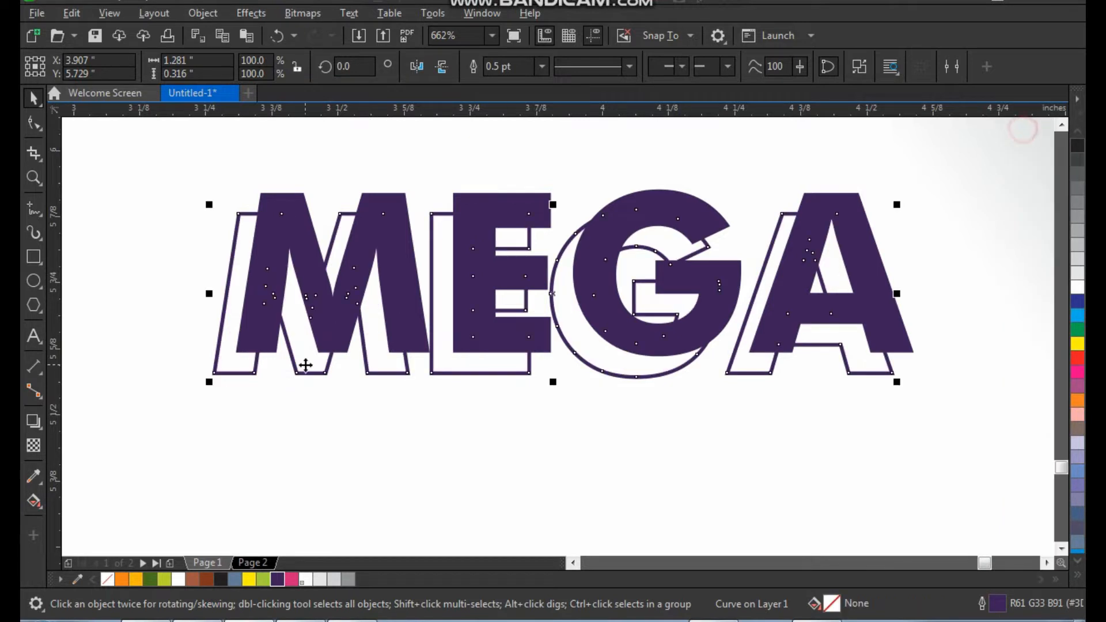
drag(312, 264, 306, 274)
key(F3)
click(299, 214)
key(F2)
drag(278, 218, 598, 476)
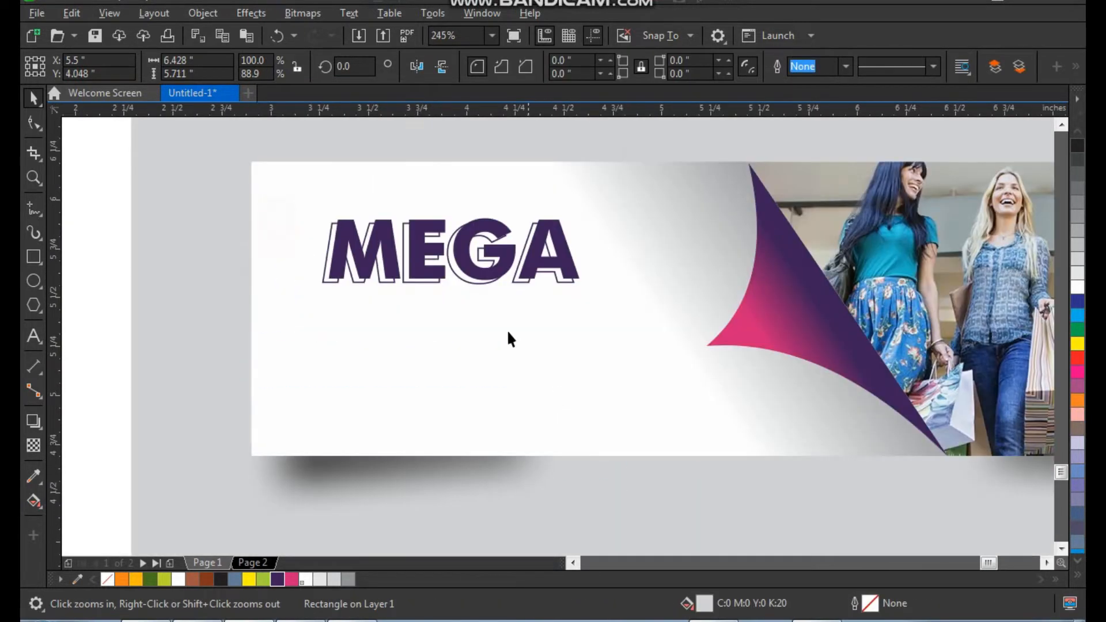
Add the artistic text "sale" below MEGA
key(F3)
key(F2)
drag(321, 226, 667, 482)
key(F8)
click(409, 366)
text(sale)
key(ctrl+space)
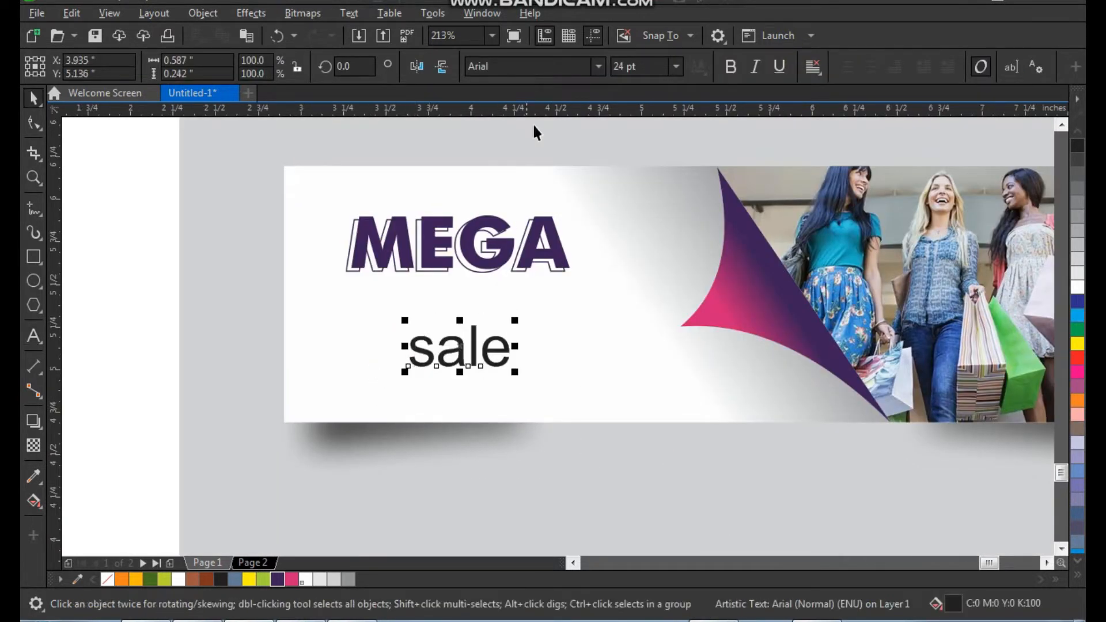
Set the sale text in the Arson font, enlarge it to about 34 pt and place it directly under MEGA
click(594, 70)
click(579, 135)
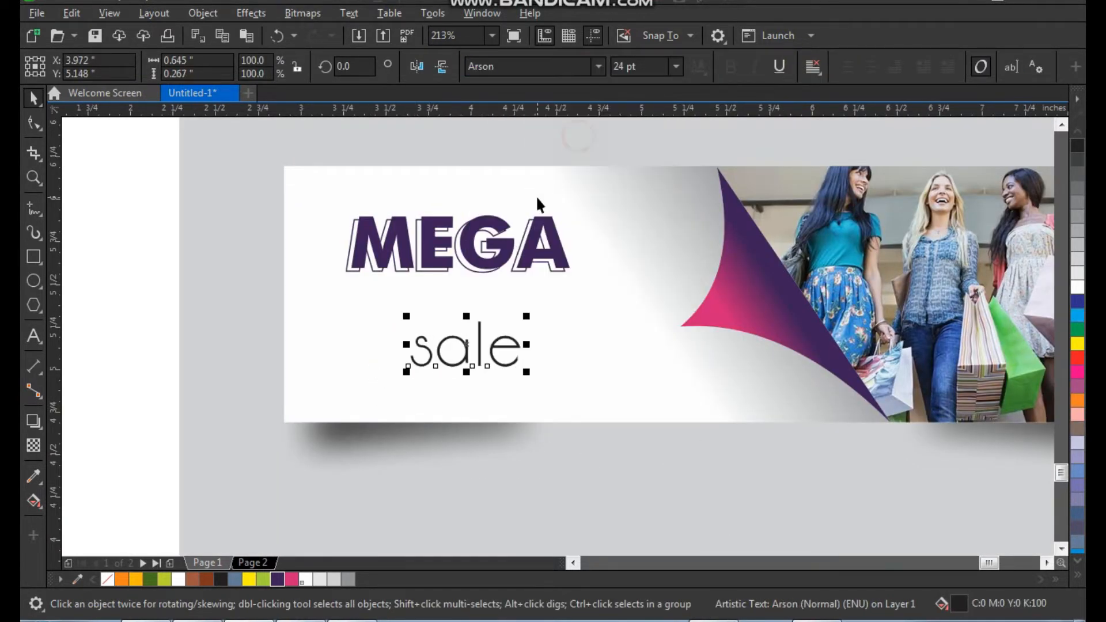
key(F2)
drag(366, 207, 602, 320)
drag(428, 326, 351, 369)
drag(619, 317, 642, 300)
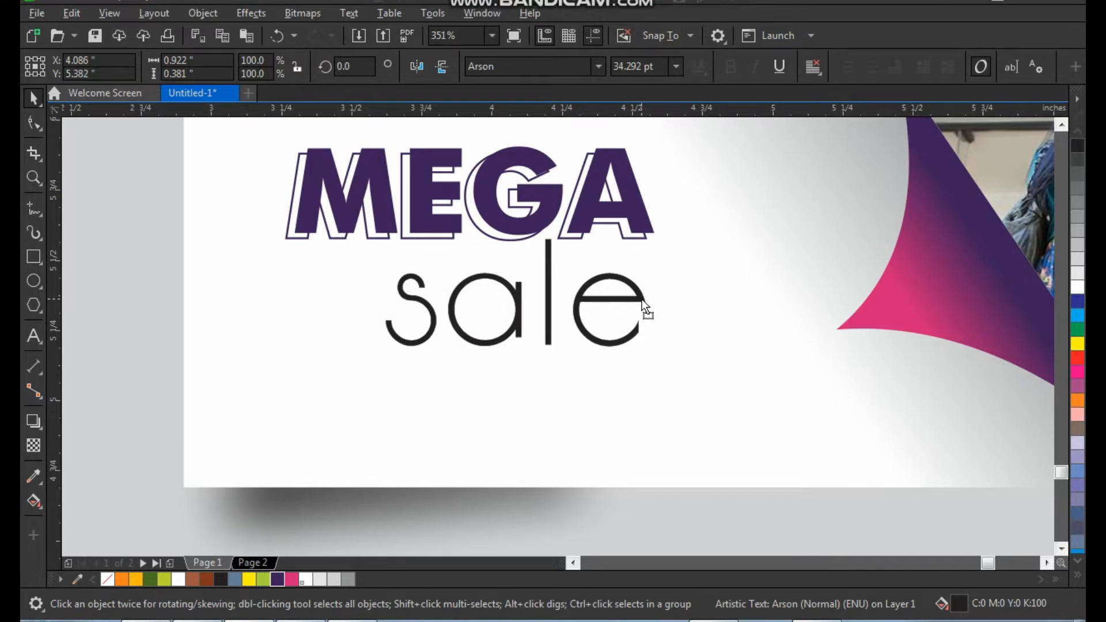
Fill the sale text with amber (#FFB703) and deselect it
key(z)
drag(703, 187, 267, 458)
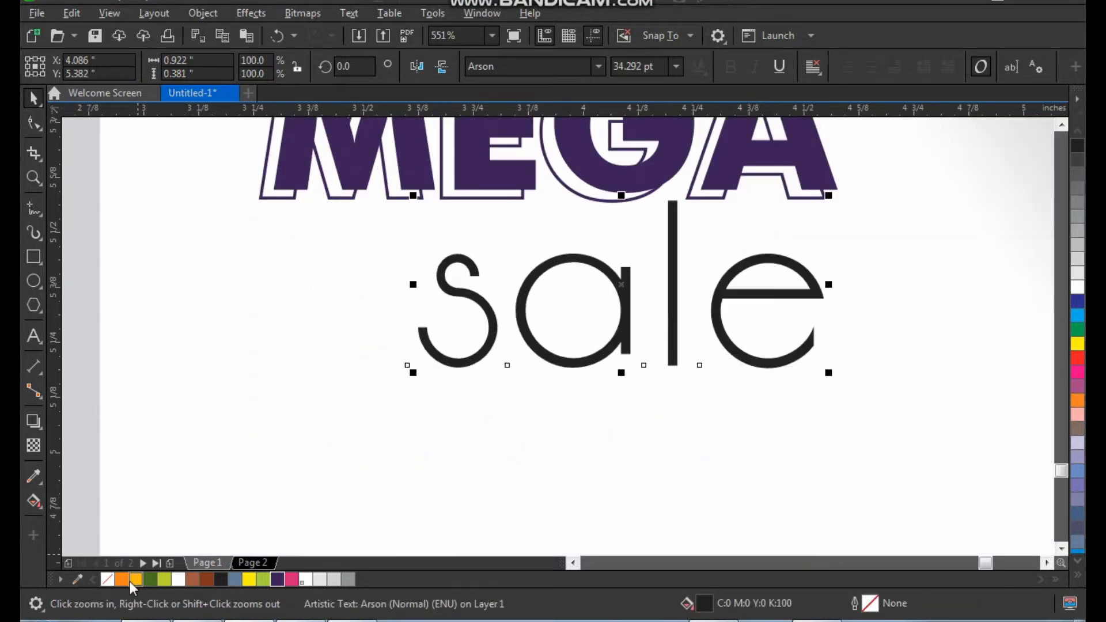
click(136, 580)
key(F4)
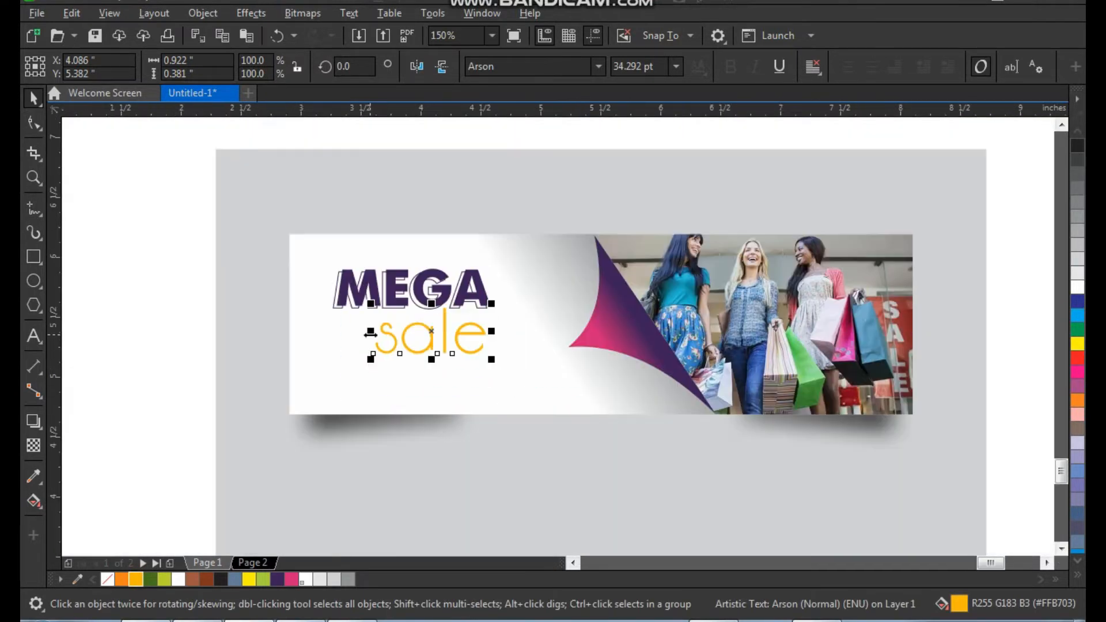
click(220, 251)
Draw a circle about 0.41 inches in diameter, move it over the tip of the purple-to-pink shape and fill it white
key(z)
drag(320, 214, 825, 474)
drag(386, 252, 690, 470)
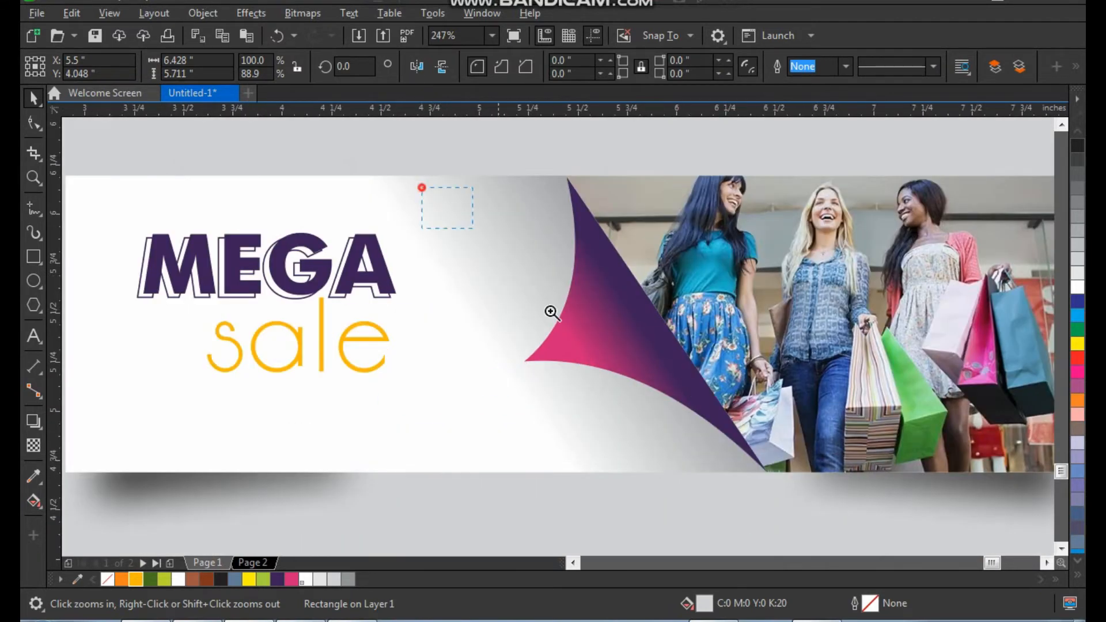
click(36, 281)
drag(346, 289, 471, 384)
key(space)
drag(420, 330, 515, 362)
click(1079, 286)
Shift the white circle slightly toward the gradient shape and colour its outline dark purple
key(F2)
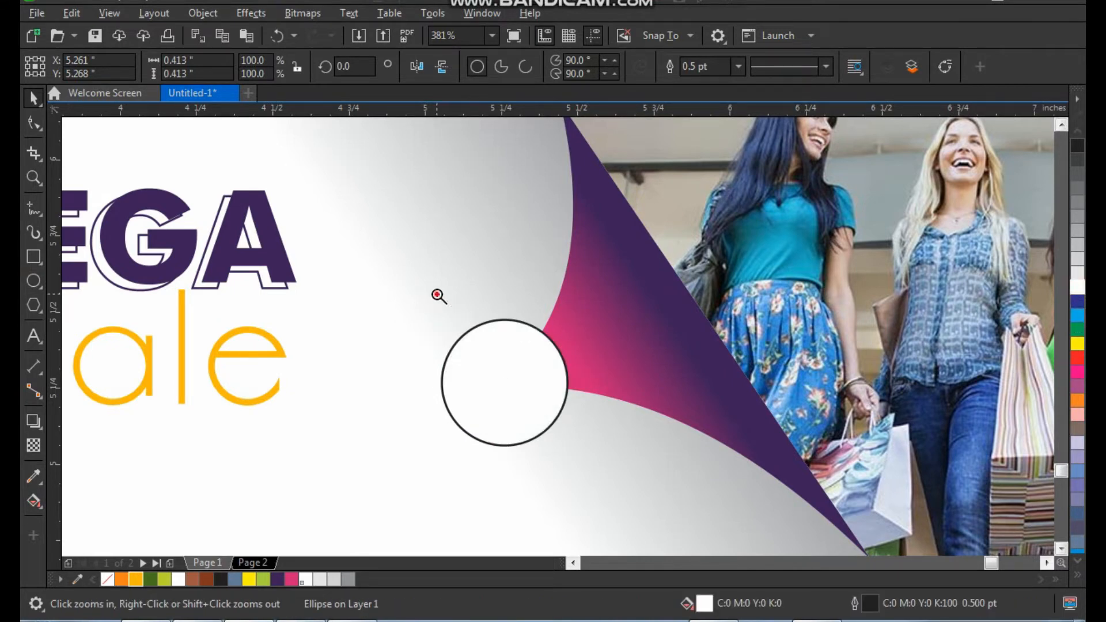
drag(437, 294, 702, 518)
drag(517, 339, 523, 344)
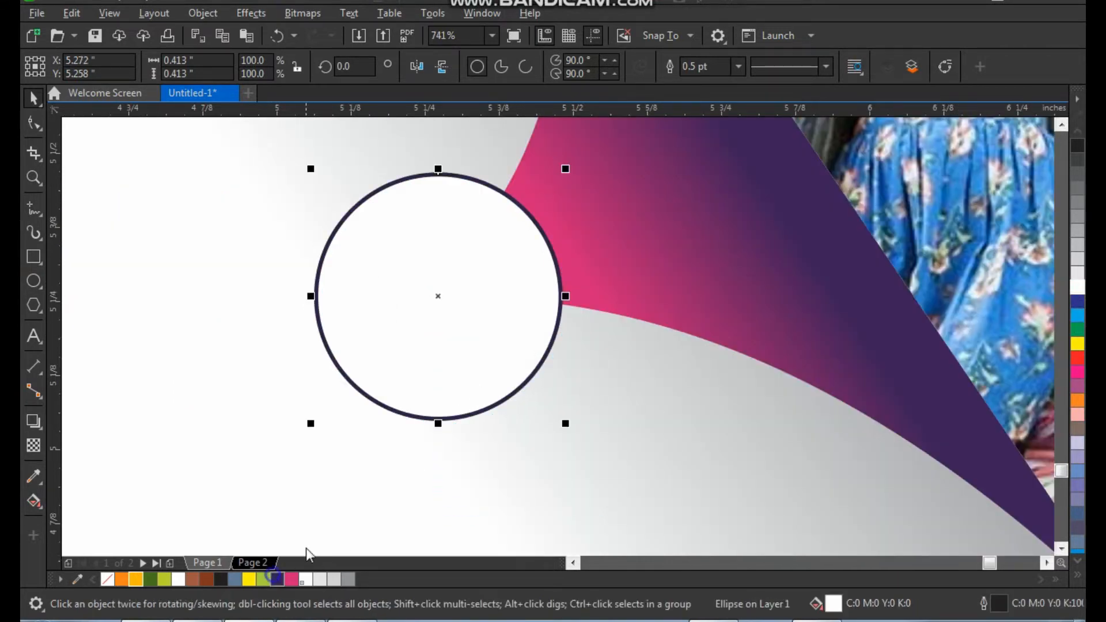
right_click(277, 580)
scroll(400, 222, down, 2)
Add the three-line artistic text "get / extra / 20% off" below the circle
key(F2)
drag(353, 185, 717, 471)
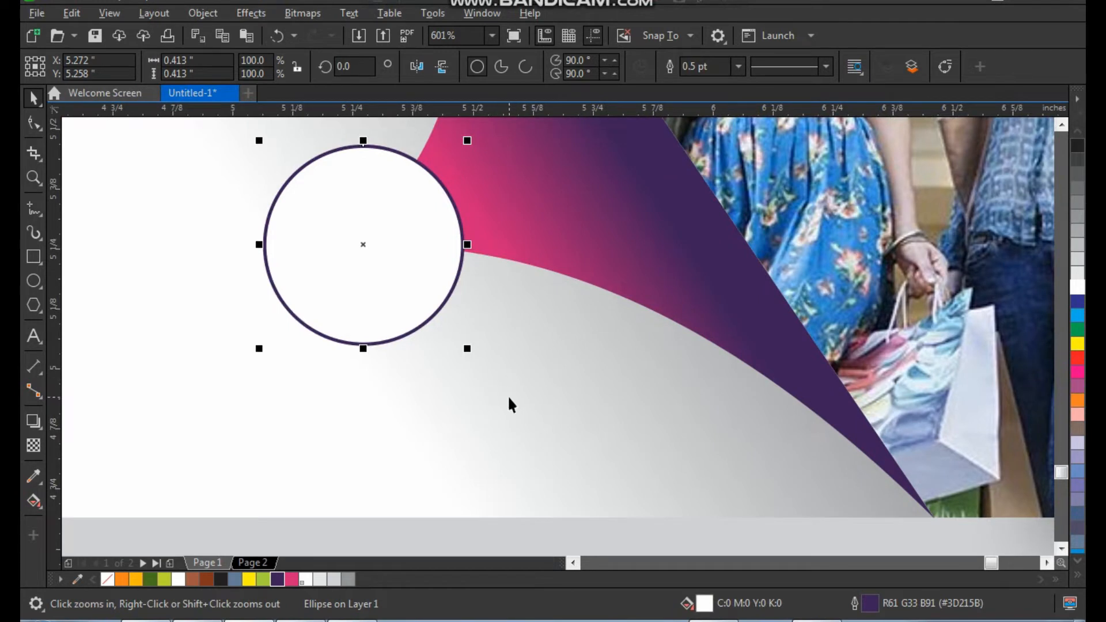
key(F8)
click(509, 431)
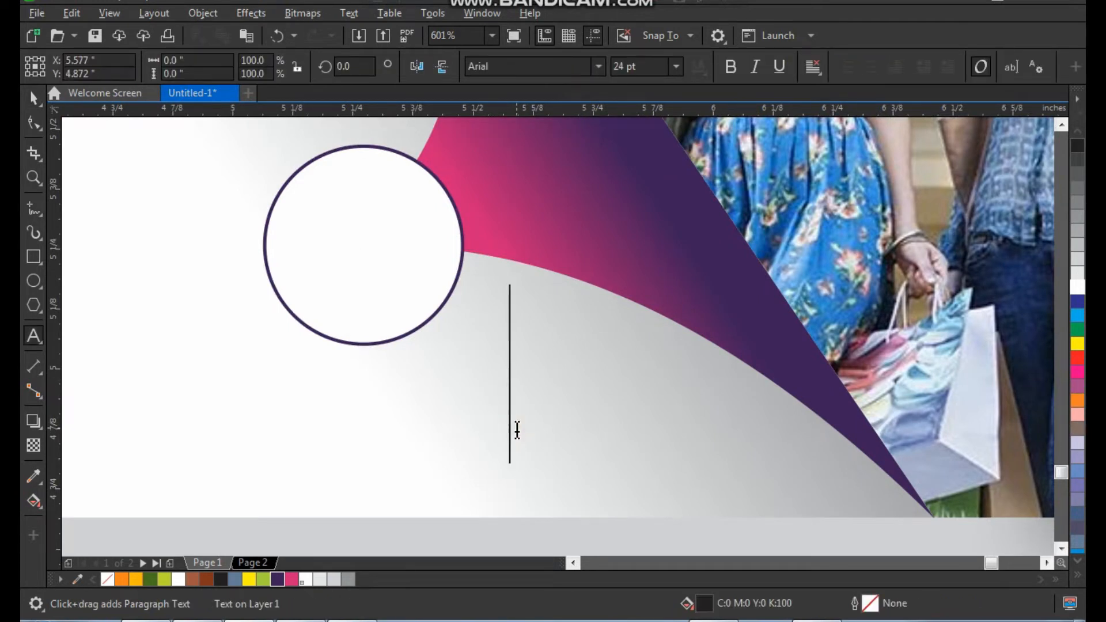
text(get)
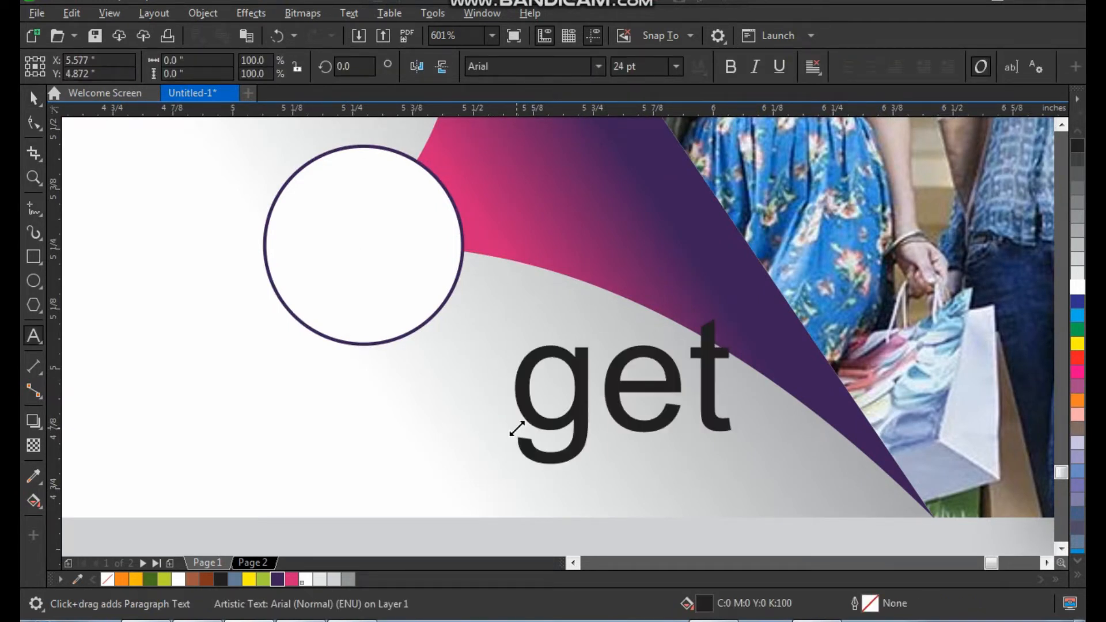
key(Return)
text(extra )
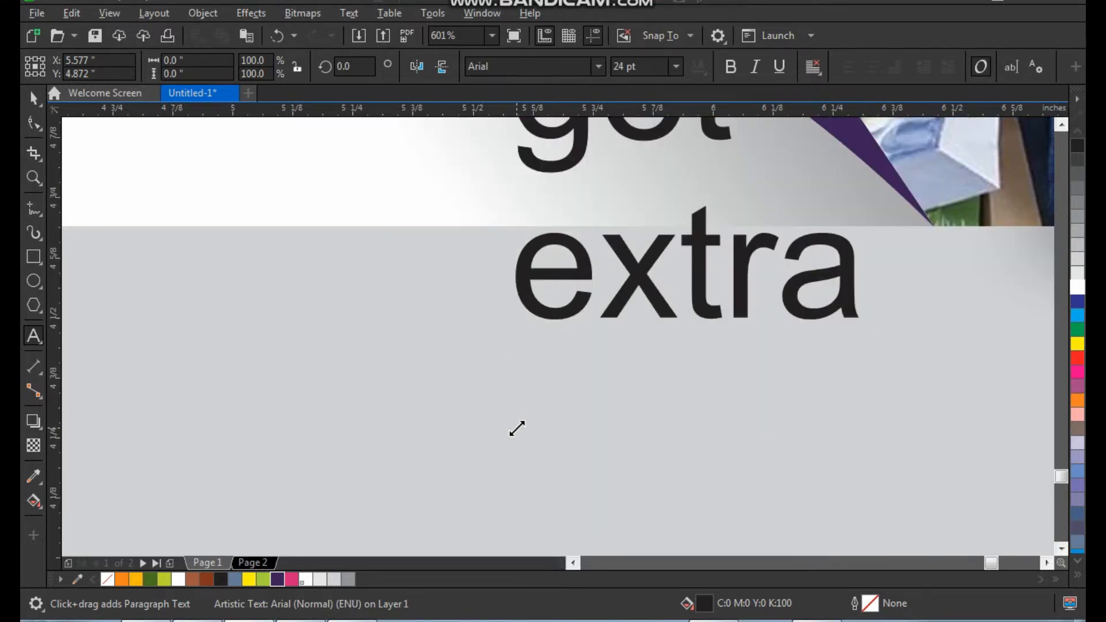
text(20%)
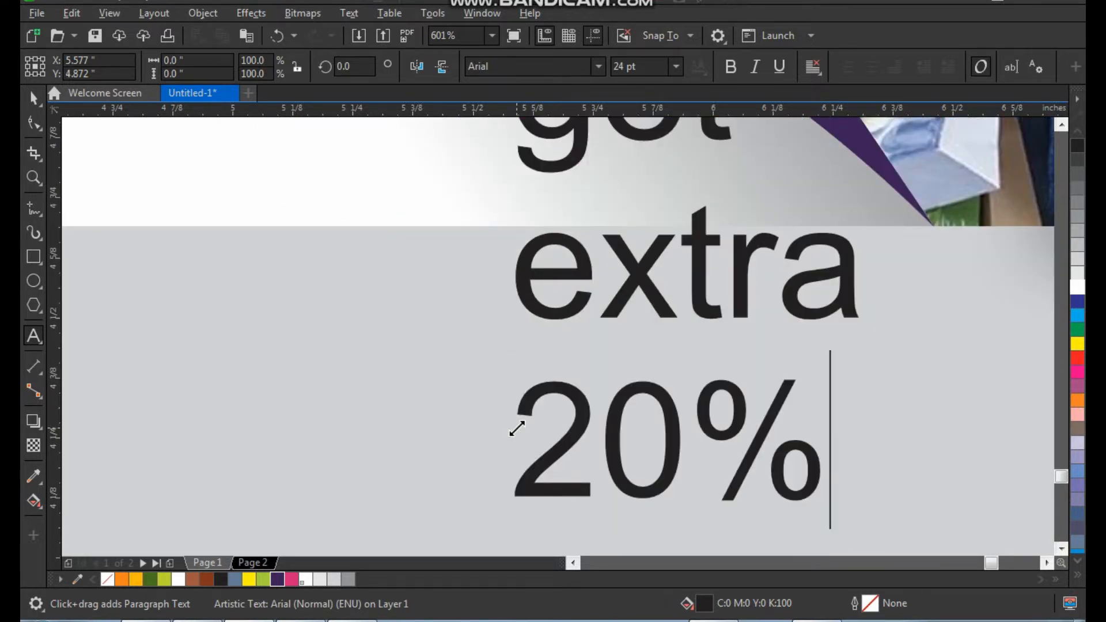
text( off)
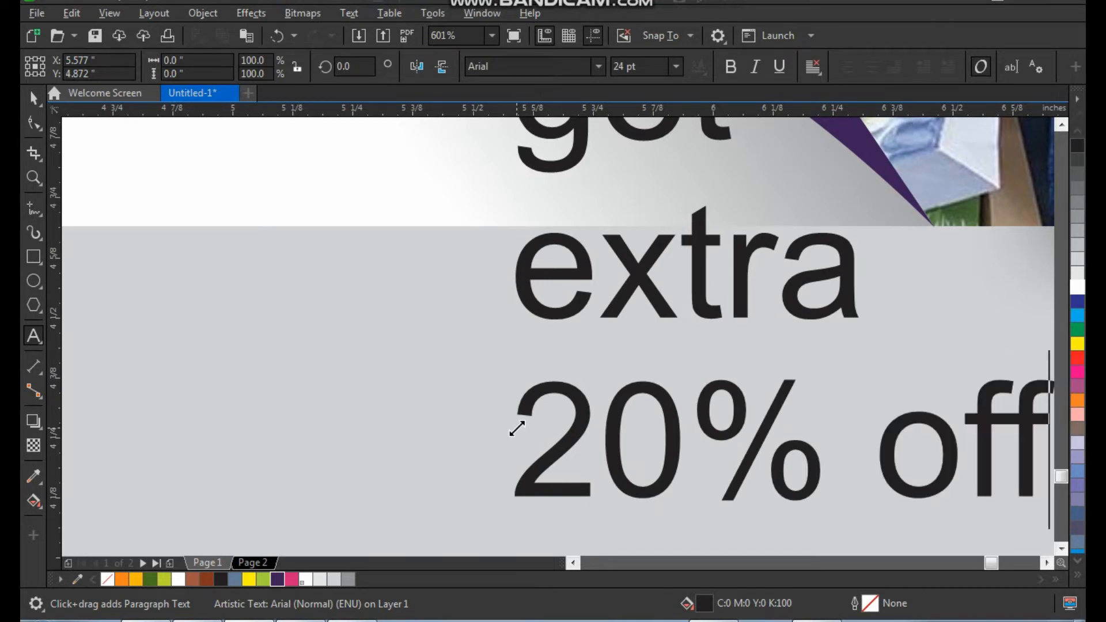
key(ctrl+space)
Change the case of the three-line discount text to UPPERCASE
scroll(516, 426, down, 4)
key(z)
click(630, 415)
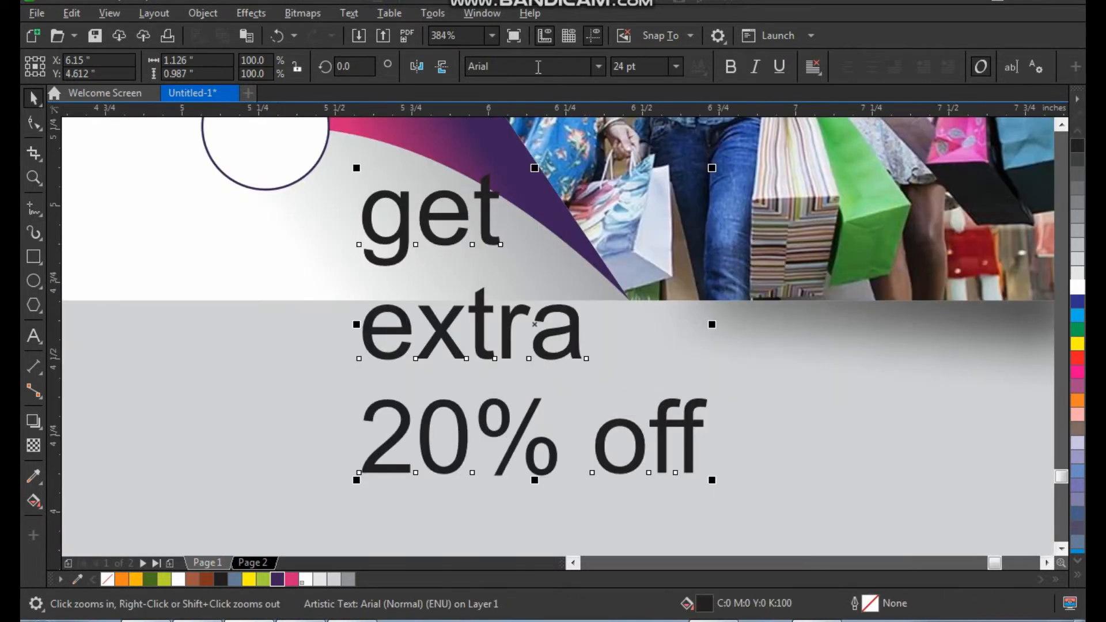
click(348, 13)
click(438, 362)
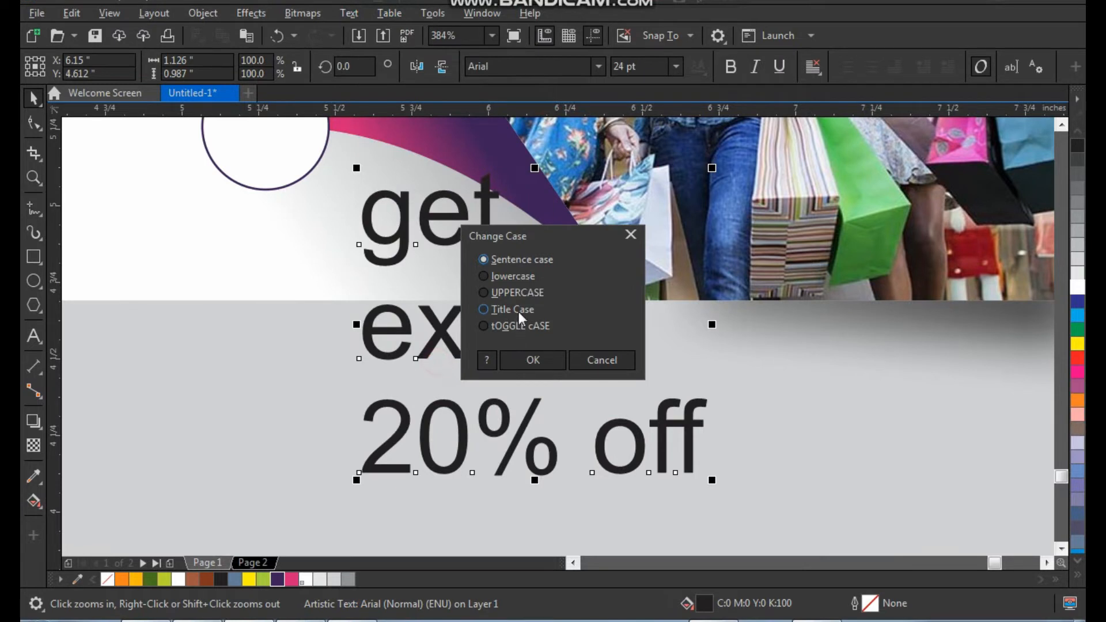
click(542, 360)
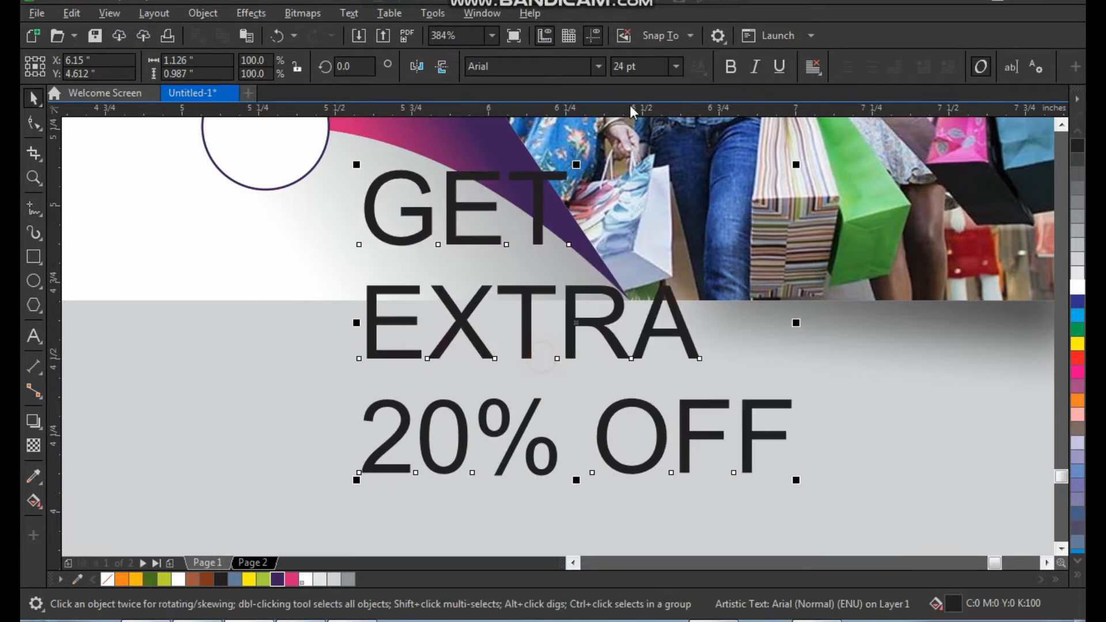
Make the three-line discount text bold and centre-aligned, and scale it down to about 0.29 by 0.21 inches
click(730, 71)
click(813, 68)
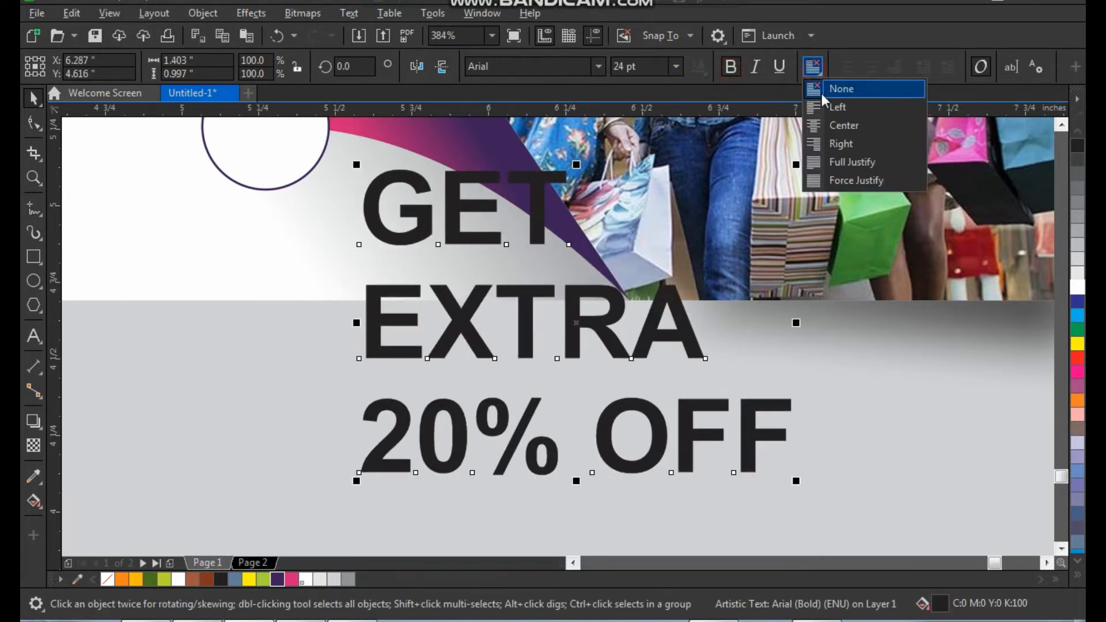
click(833, 123)
drag(795, 481, 451, 323)
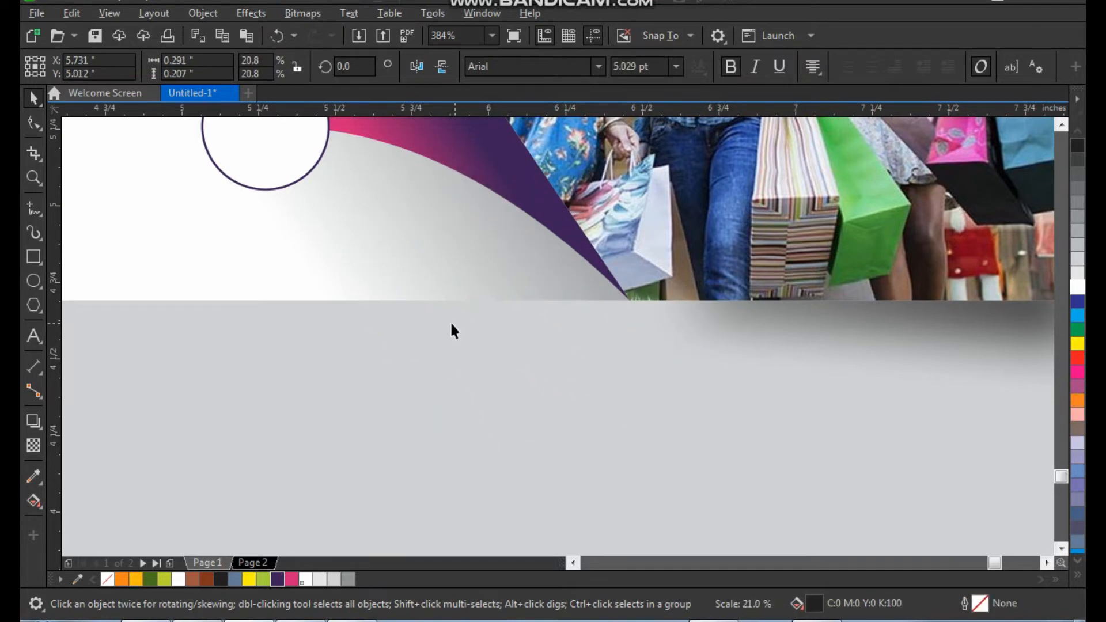
scroll(387, 284, down, 1)
drag(309, 178, 536, 364)
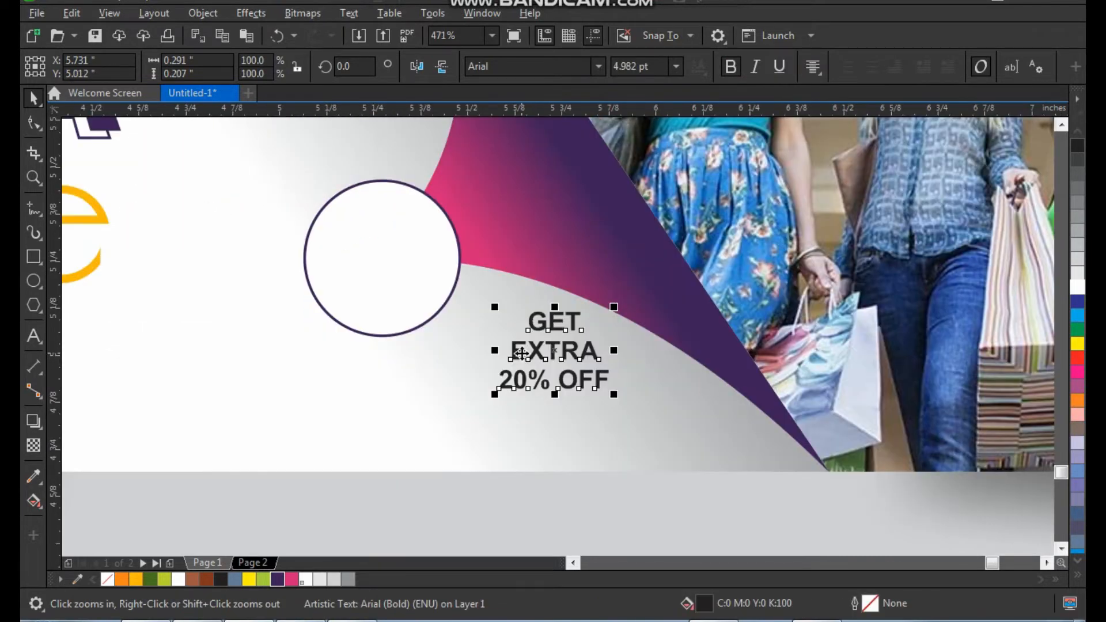
Centre the discount text horizontally and vertically inside the white circle
shift+click(395, 282)
key(c)
key(e)
click(476, 375)
key(F2)
drag(326, 195, 491, 369)
drag(588, 281, 594, 269)
Move the row of contact icons and text from the top of the page to the banner's lower edge, below the headline
scroll(467, 366, down, 4)
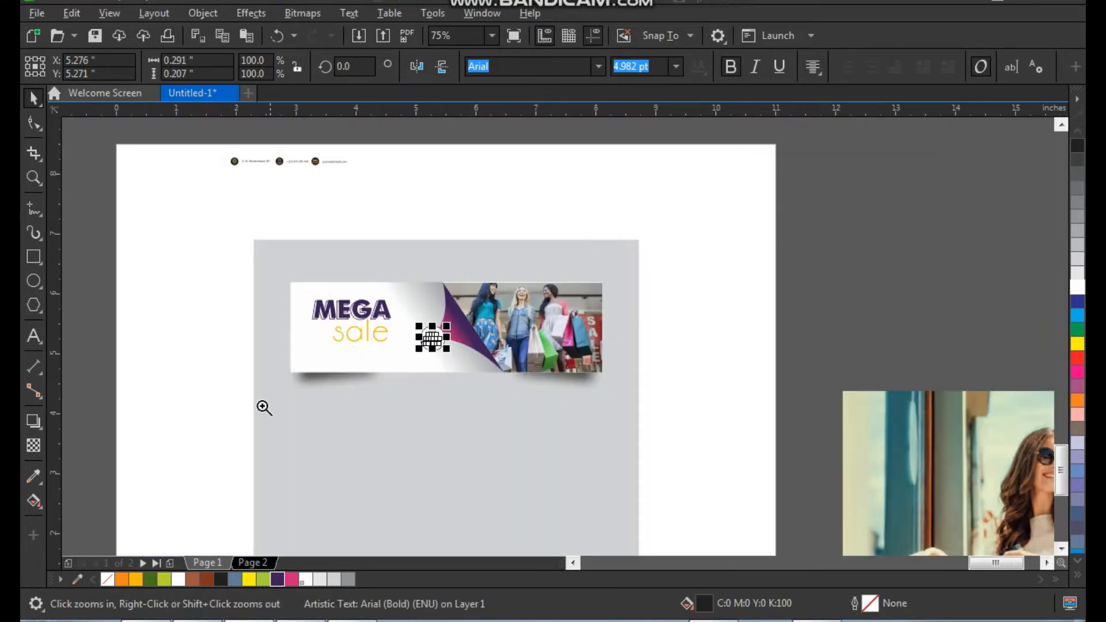
click(232, 409)
drag(437, 160, 556, 482)
key(F2)
drag(365, 425, 645, 564)
drag(532, 293, 523, 294)
click(393, 383)
Fill the circle behind the location pin icon with dark purple (#3D215B)
key(F2)
drag(258, 255, 423, 368)
key(space)
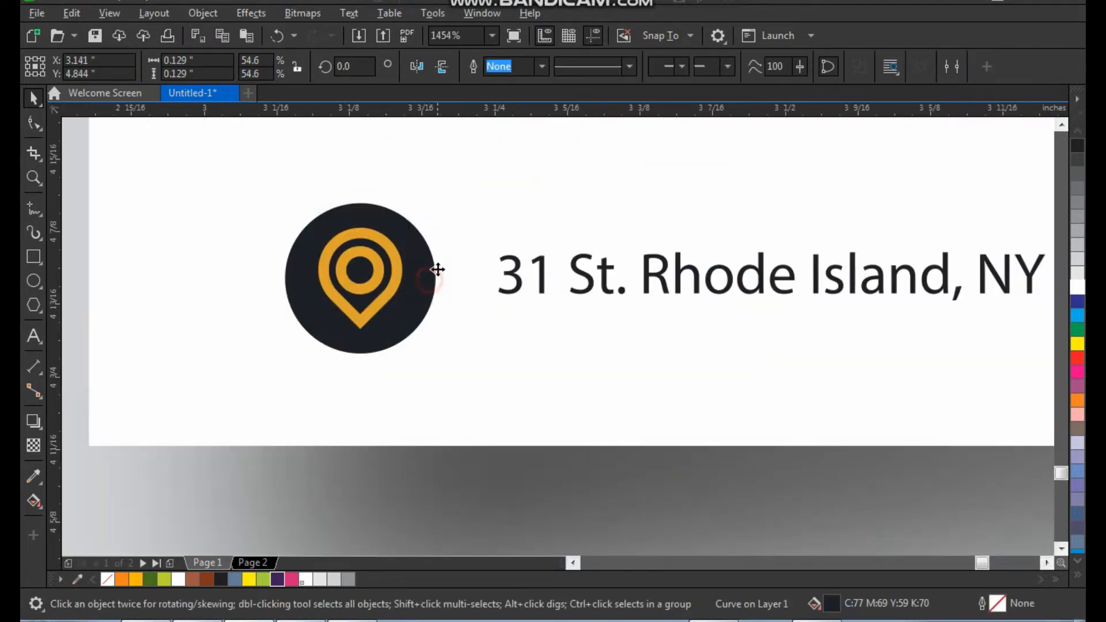
click(435, 268)
click(277, 579)
Fill the circles behind the phone and envelope icons with dark purple (#3D215B), keeping their symbols orange
scroll(730, 334, down, 3)
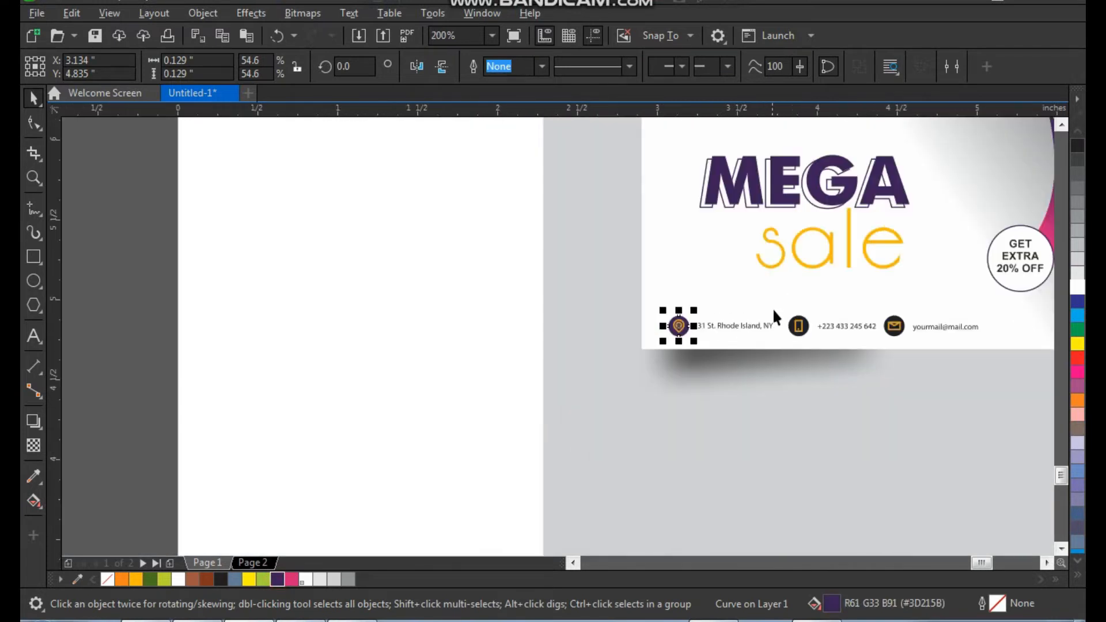
key(F2)
drag(773, 283, 811, 355)
key(space)
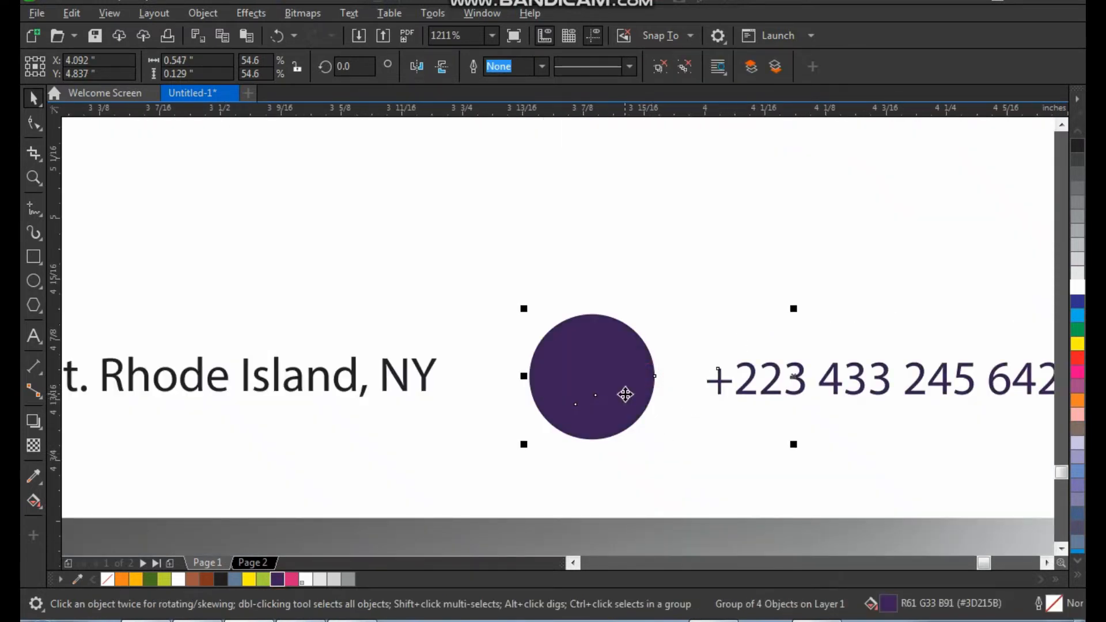
ctrl+click(648, 375)
scroll(692, 362, down, 2)
key(F2)
drag(790, 324, 835, 408)
key(space)
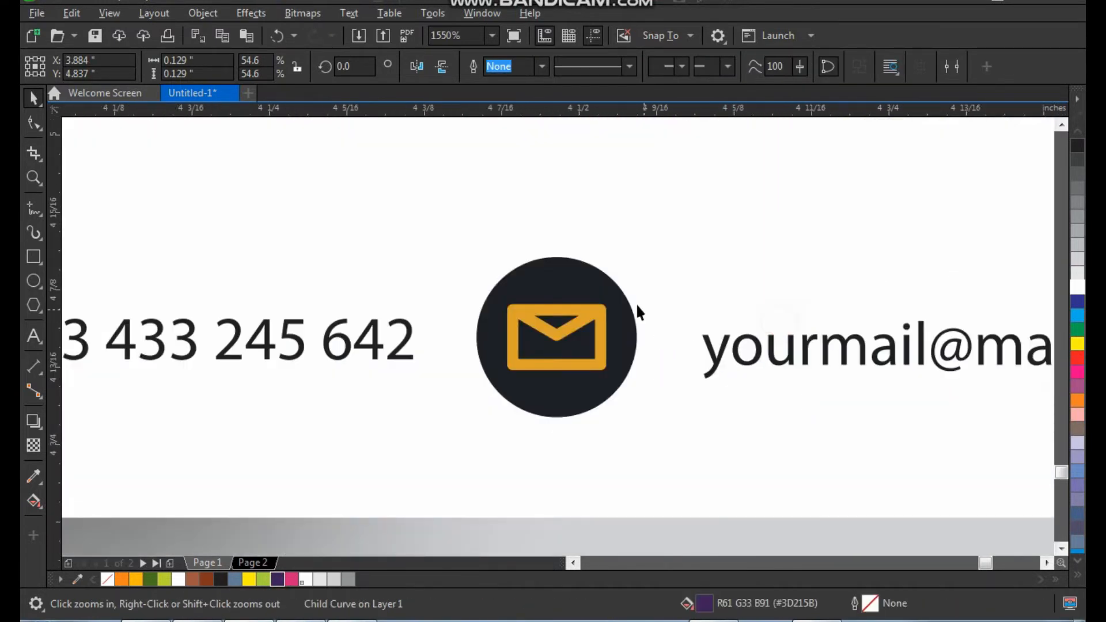
ctrl+click(614, 295)
key(ctrl+r)
Enlarge the address text and the phone and e-mail items together to about 2.09 inches wide
scroll(504, 356, down, 3)
click(515, 405)
key(F2)
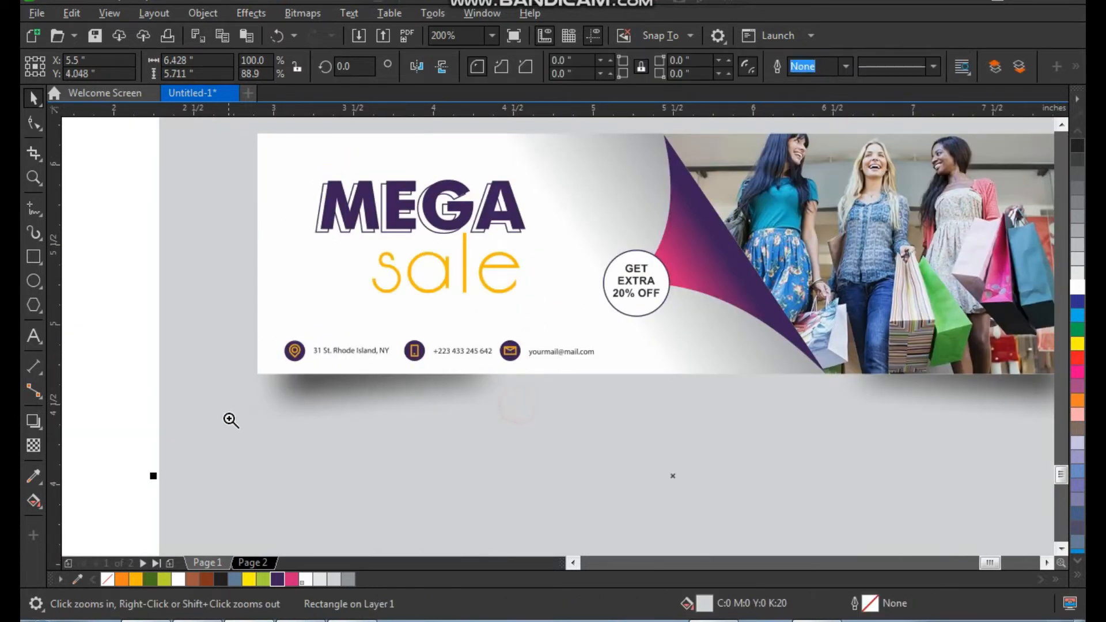
drag(230, 420, 787, 174)
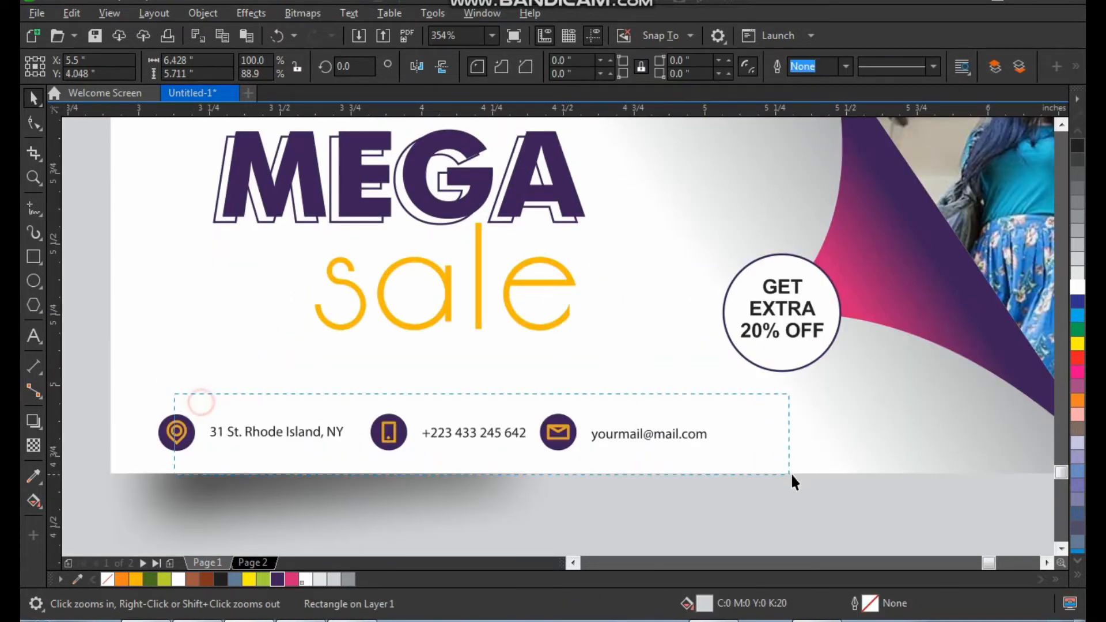
drag(174, 394, 790, 474)
drag(710, 409, 808, 401)
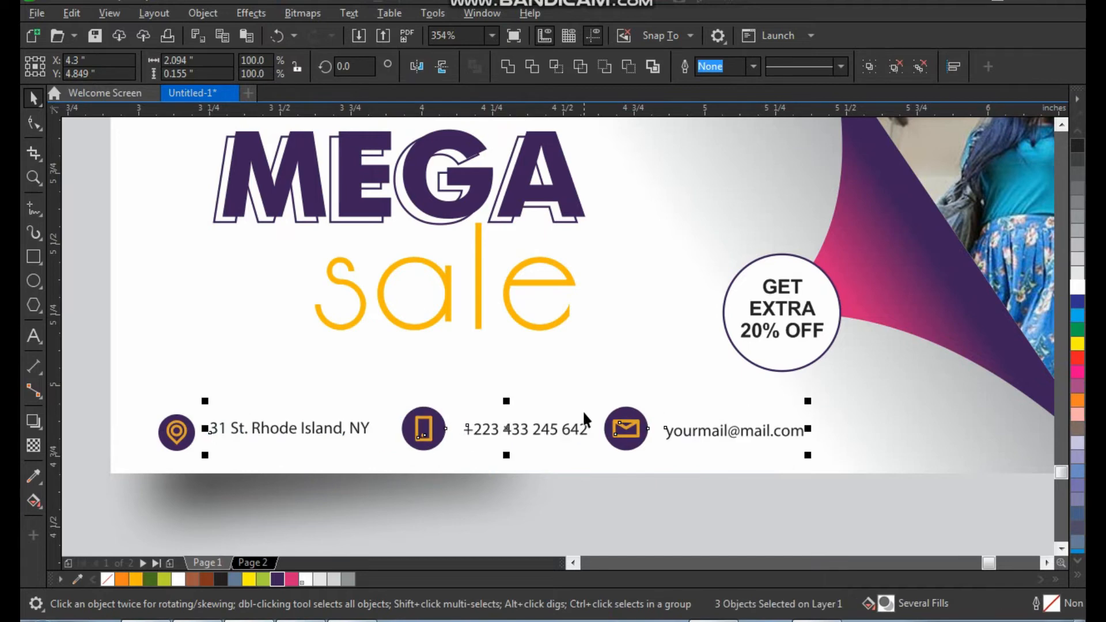
Draw a small rectangle about 0.39 by 0.16 inches beside the word "sale" and fully round its corners
key(z)
drag(344, 259, 620, 461)
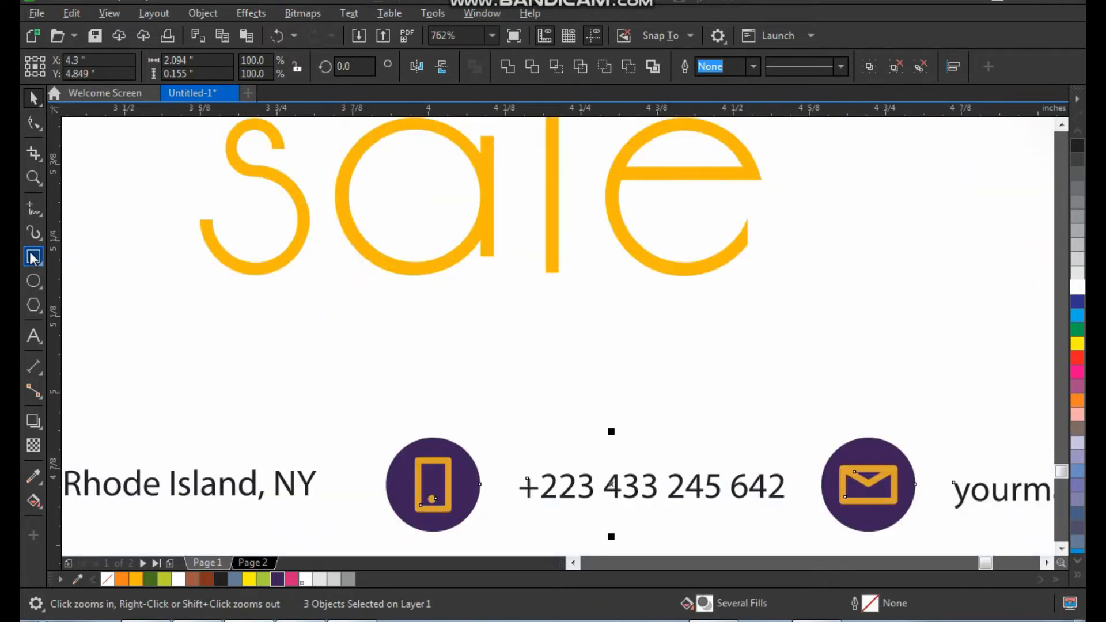
click(33, 258)
scroll(371, 323, down, 5)
drag(156, 212, 444, 383)
mouse_move(301, 263)
mouse_down()
mouse_move(464, 330)
mouse_move(410, 351)
mouse_up()
key(F10)
key(space)
Fill the rounded rectangle with pink (#D12378) and remove its outline
scroll(349, 304, down, 2)
key(z)
drag(295, 250, 587, 539)
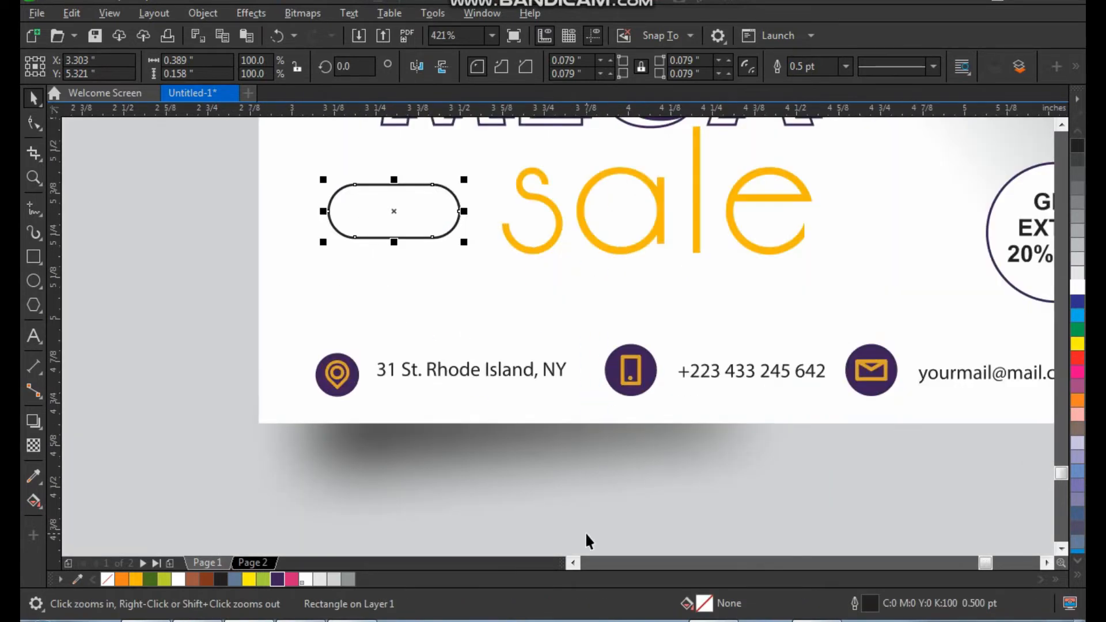
click(277, 580)
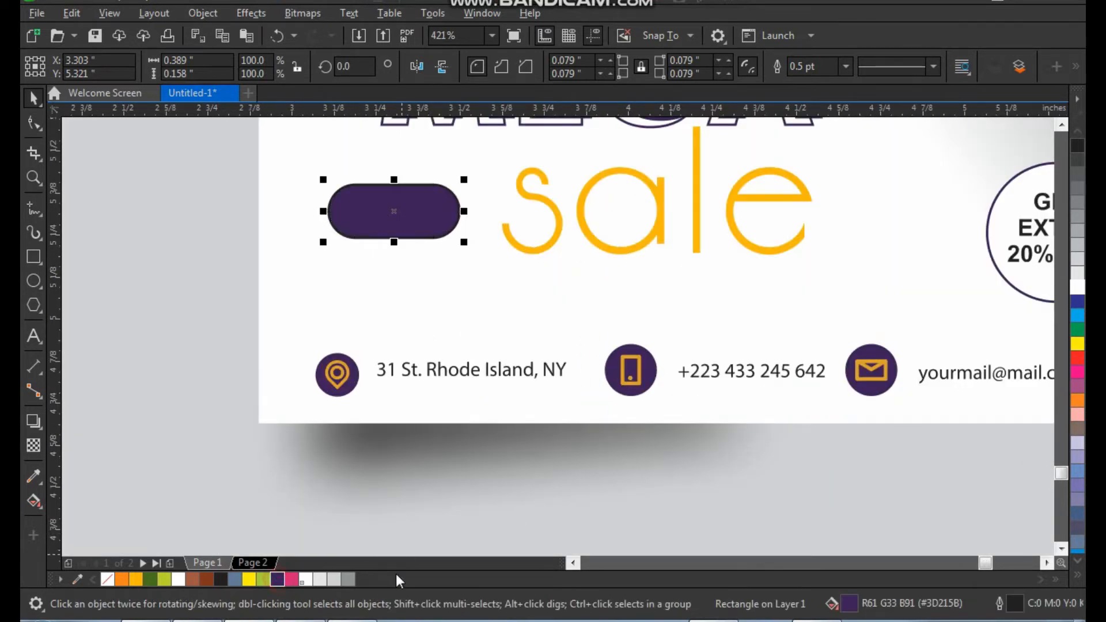
click(292, 579)
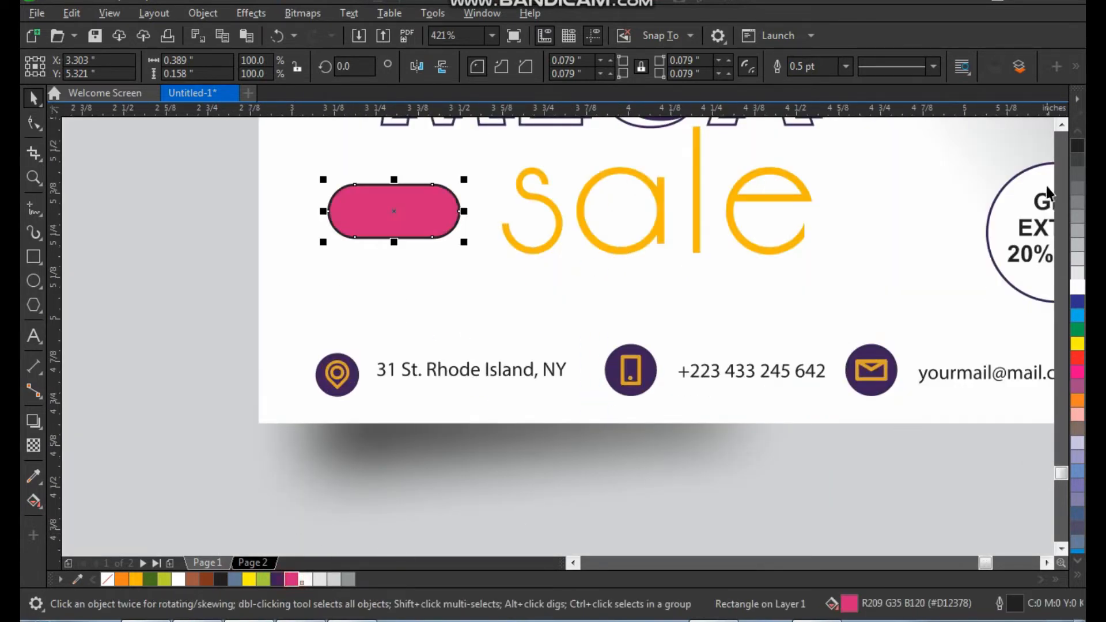
click(1075, 575)
right_click(1020, 132)
click(687, 265)
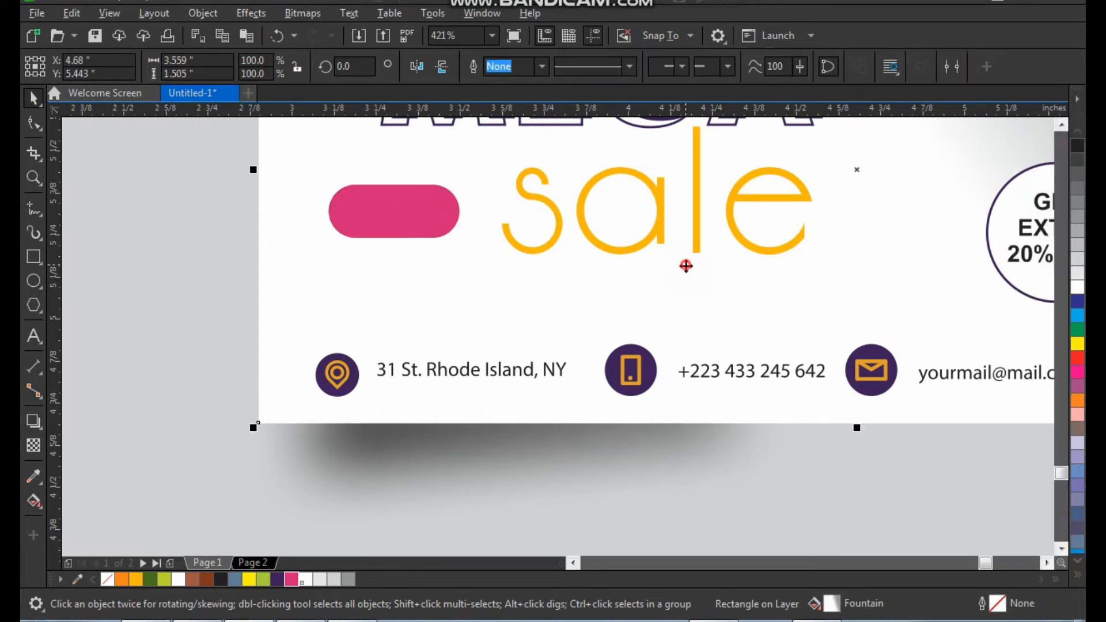
Duplicate the discount text from the badge to the empty area above it
scroll(462, 302, down, 1)
key(F2)
drag(347, 412, 941, 161)
drag(744, 307, 661, 189)
right_click(662, 188)
Replace the three lines of the duplicated discount text with "Shop now"
key(F8)
key(shift+Home)
key(F7)
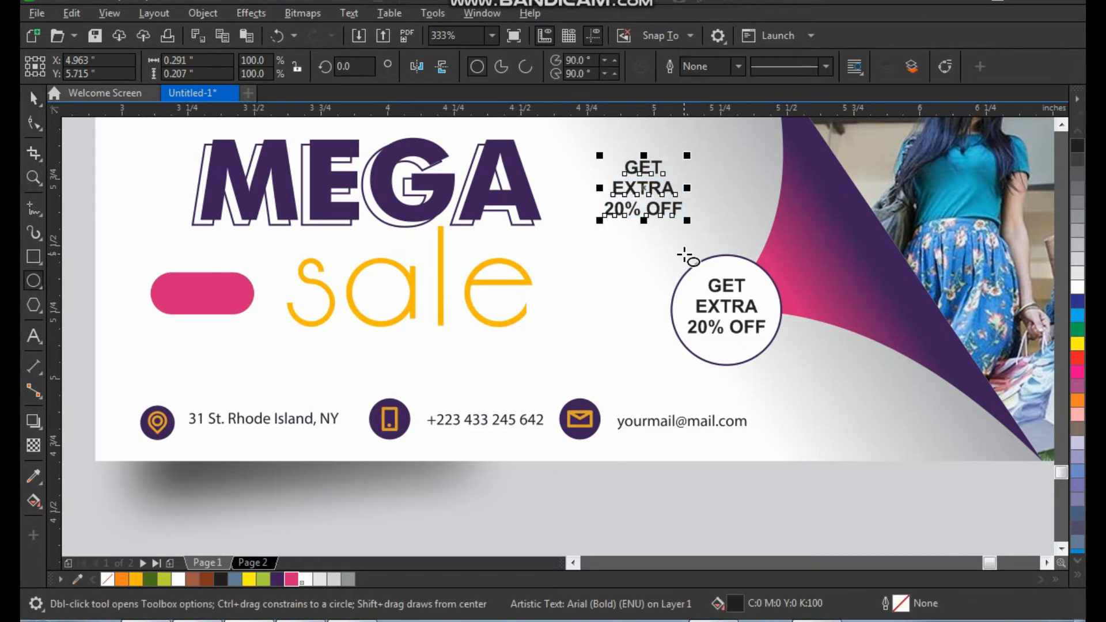
key(F8)
key(shift+Home)
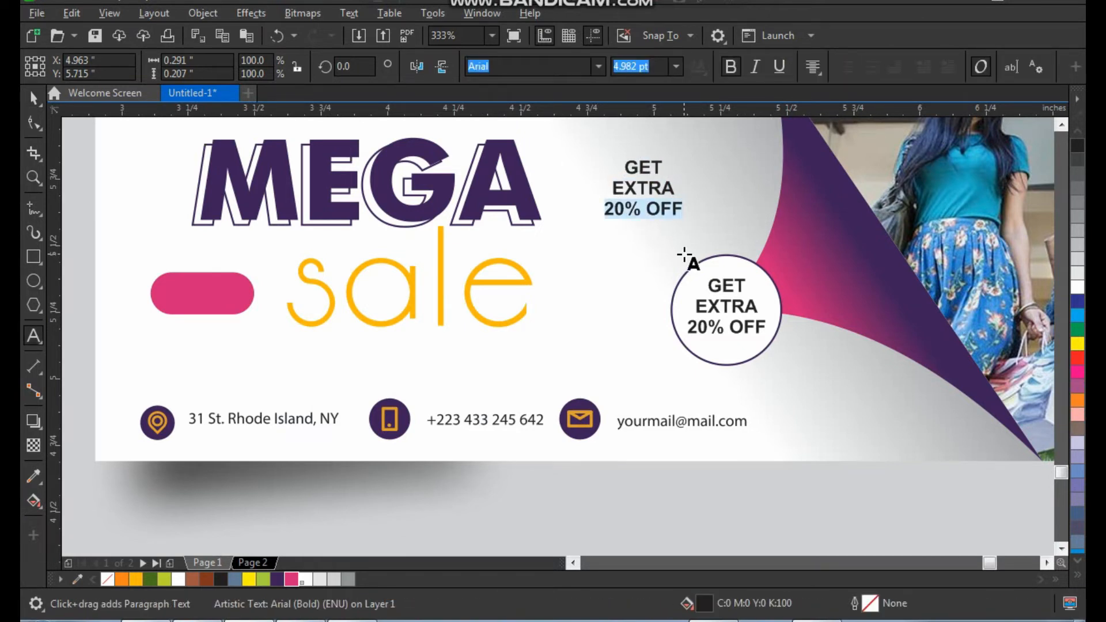
text(Shop now)
key(ctrl+space)
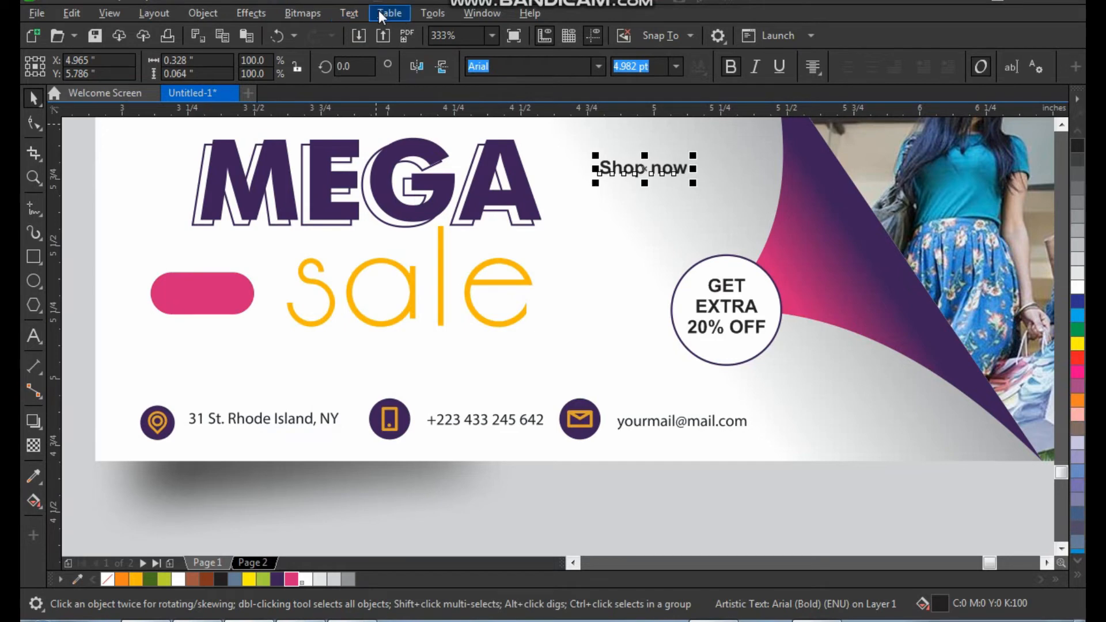
Change the case of the "Shop now" text to Title Case
click(350, 13)
click(446, 364)
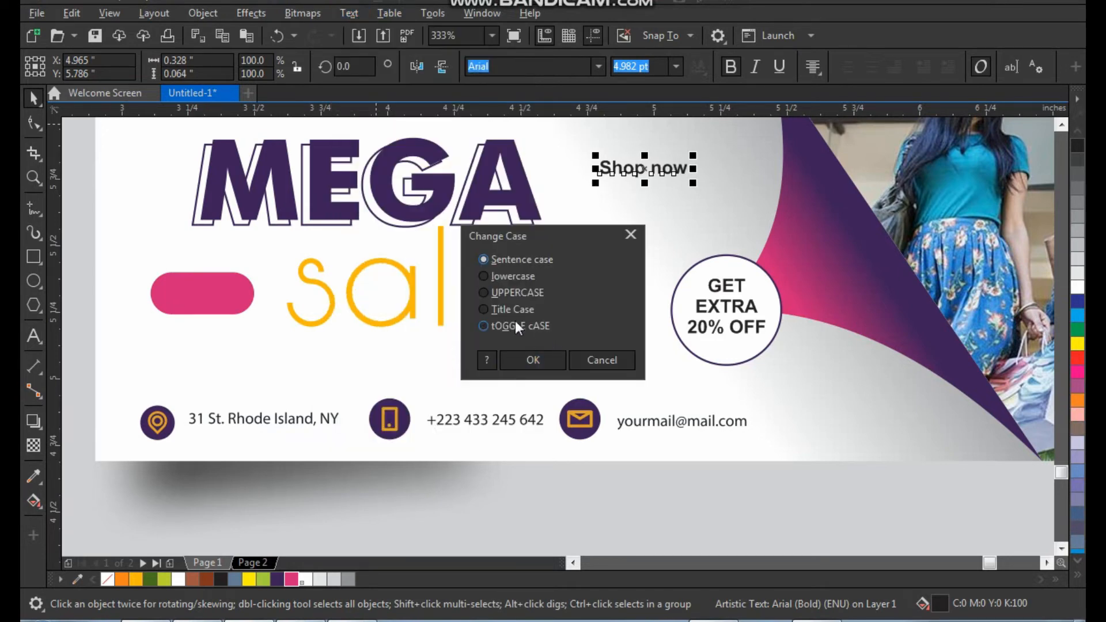
click(544, 362)
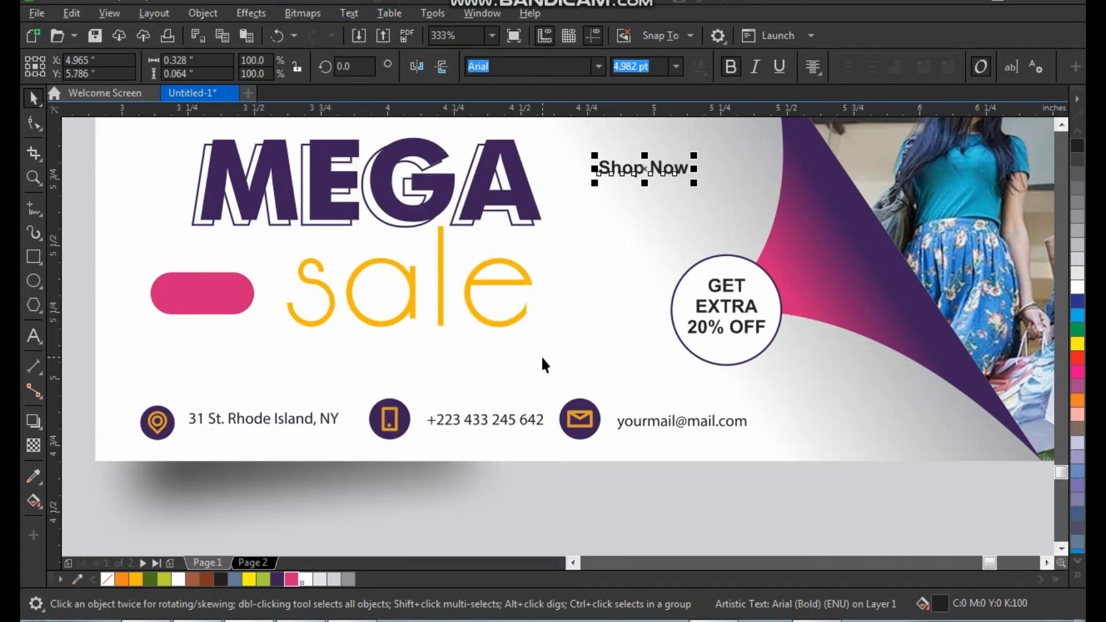
Colour the "Shop Now" text white and centre it on the pink rounded rectangle
key(F3)
key(F2)
drag(288, 304, 473, 413)
click(1081, 284)
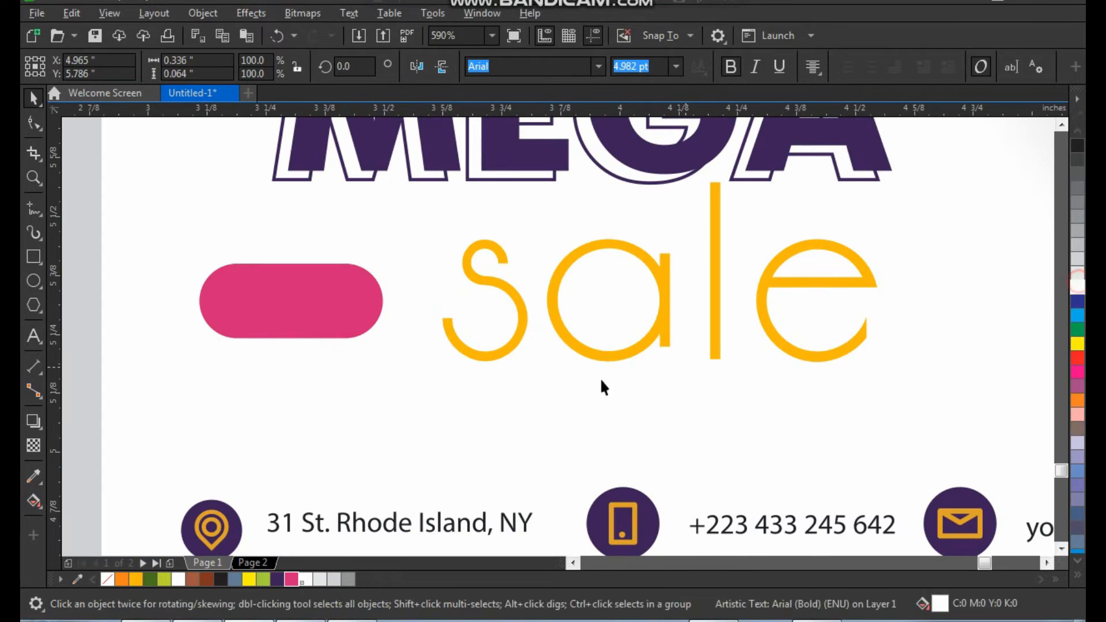
scroll(432, 385, down, 1)
shift+click(375, 348)
key(c)
key(e)
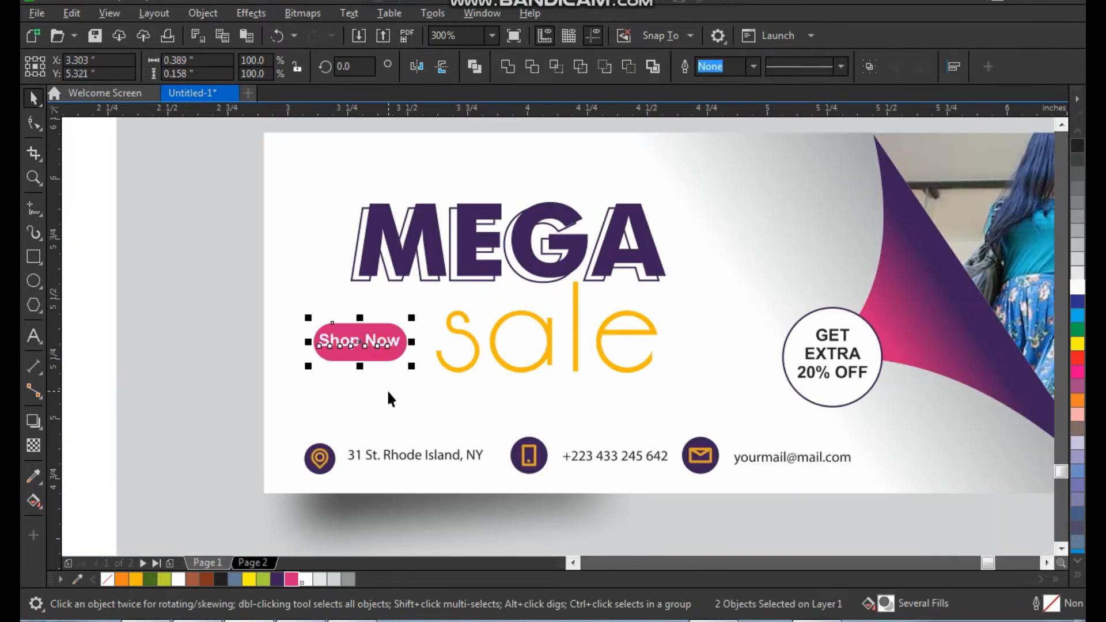
Select the whole banner with its shadows and place a duplicate directly below the original
click(386, 389)
key(F2)
click(353, 392)
scroll(328, 293, down, 2)
click(196, 235)
scroll(242, 250, down, 1)
key(F2)
drag(204, 190, 730, 432)
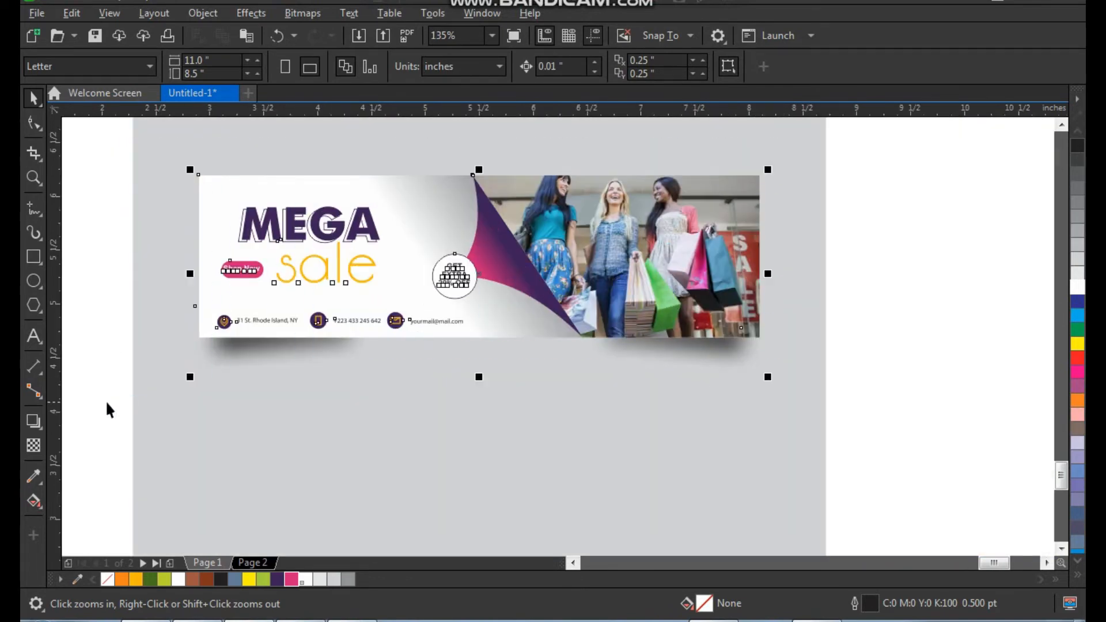
drag(108, 402, 108, 402)
drag(524, 247, 521, 434)
key(ctrl+z)
right_click(521, 434)
scroll(476, 354, down, 1)
click(725, 380)
Delete the shopping photo from the duplicate banner's clip frame, leaving the empty frame in place
key(F2)
drag(677, 307, 307, 554)
alt+click(676, 282)
key(Delete)
click(646, 256)
key(F2)
drag(807, 168, 460, 380)
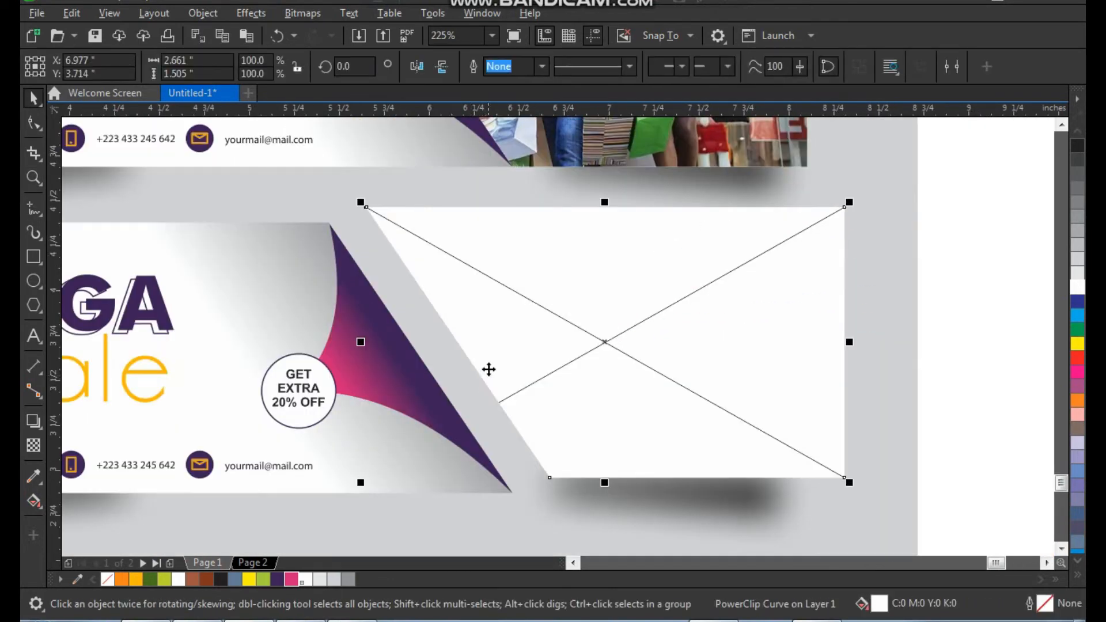
key(ctrl+z)
Scale the photo of the two women to about 3.46 by 2.31 inches and move it closer to the duplicate banner
scroll(587, 269, down, 2)
key(F2)
drag(380, 194, 1057, 551)
click(828, 323)
drag(662, 448, 755, 392)
drag(831, 303, 600, 245)
PowerClip the photo of the two women inside the duplicate banner's empty frame
right_click(603, 248)
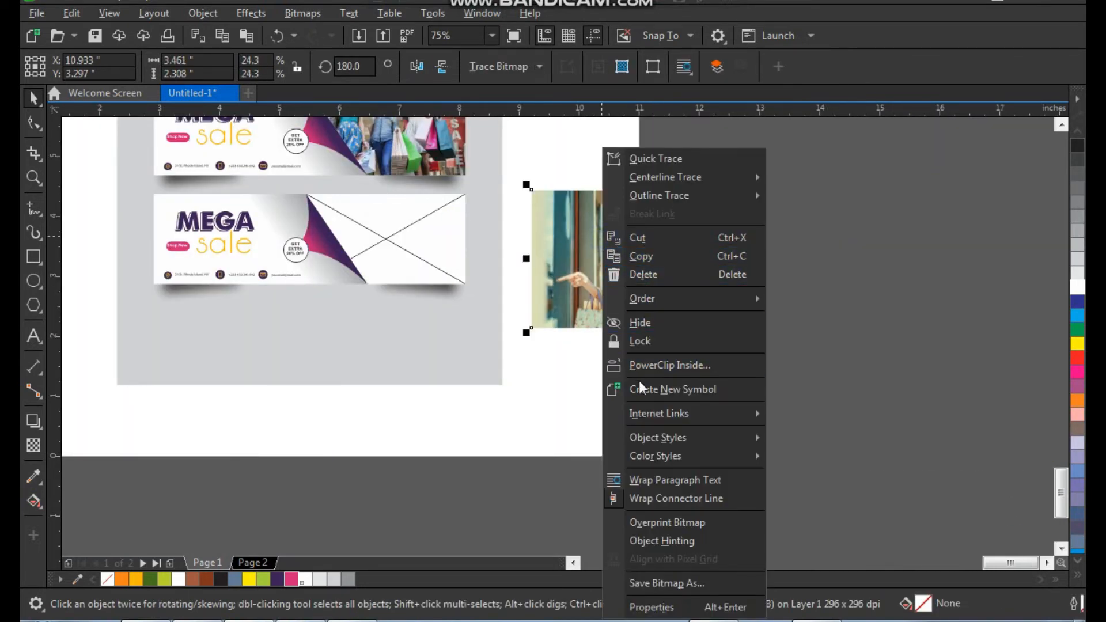
click(657, 365)
click(434, 240)
key(F2)
drag(513, 169, 295, 391)
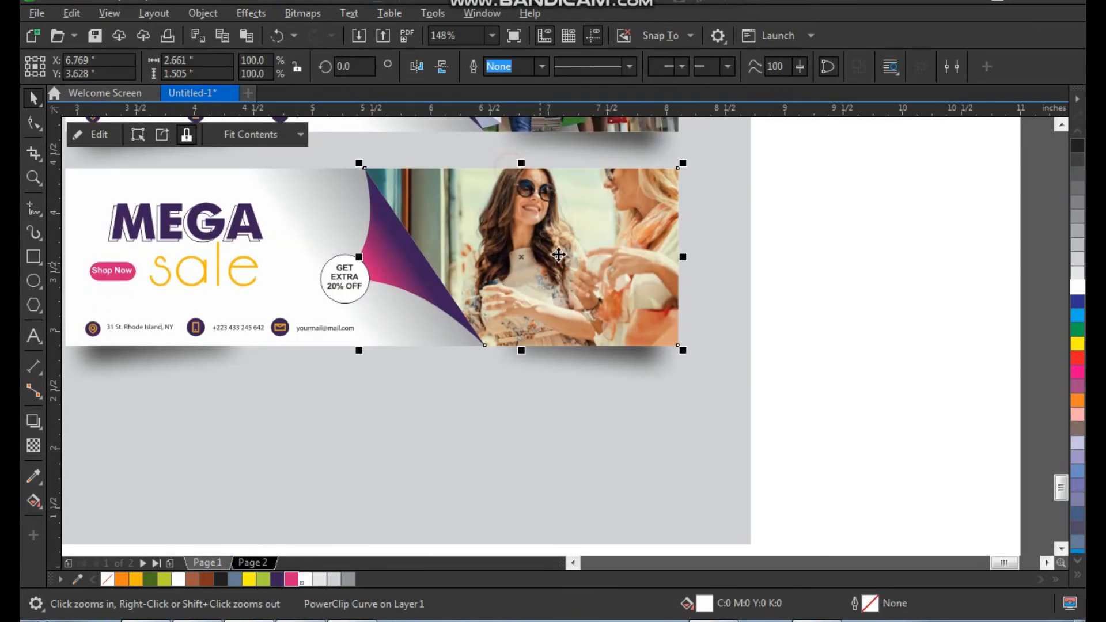
Scale the clipped photo to about 2.70 by 1.80 inches and shift it slightly down within its frame
alt+click(595, 244)
drag(734, 400, 684, 387)
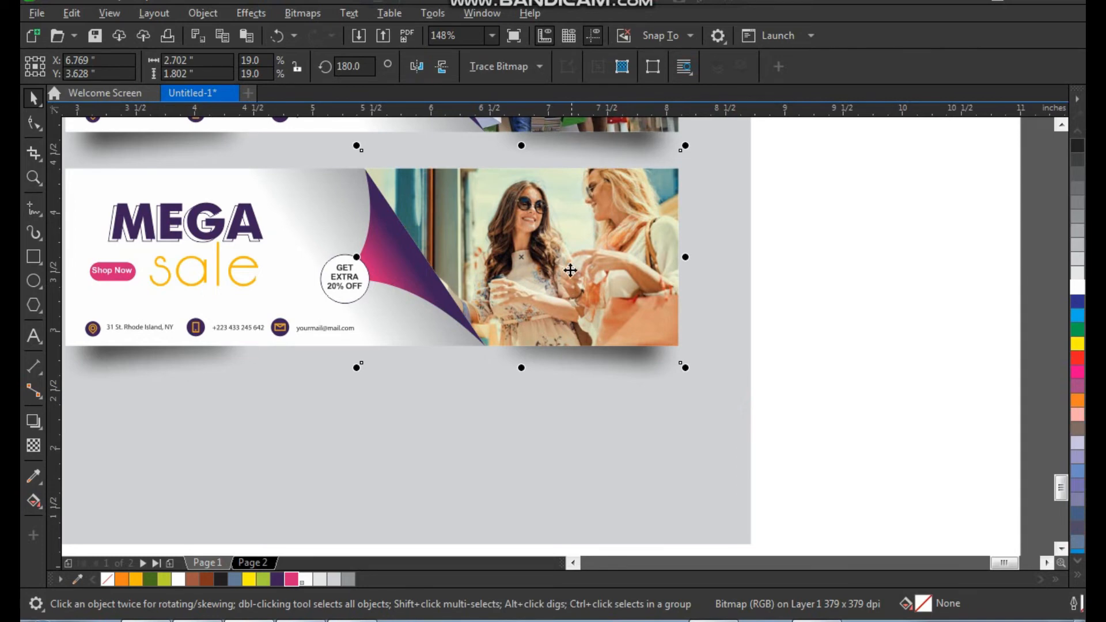
mouse_move(569, 265)
mouse_down()
mouse_move(598, 269)
mouse_move(568, 276)
mouse_up()
scroll(656, 331, down, 1)
click(818, 265)
Fill the curved shape in the duplicate banner with solid orange (#FF8312)
key(F2)
drag(787, 178, 351, 420)
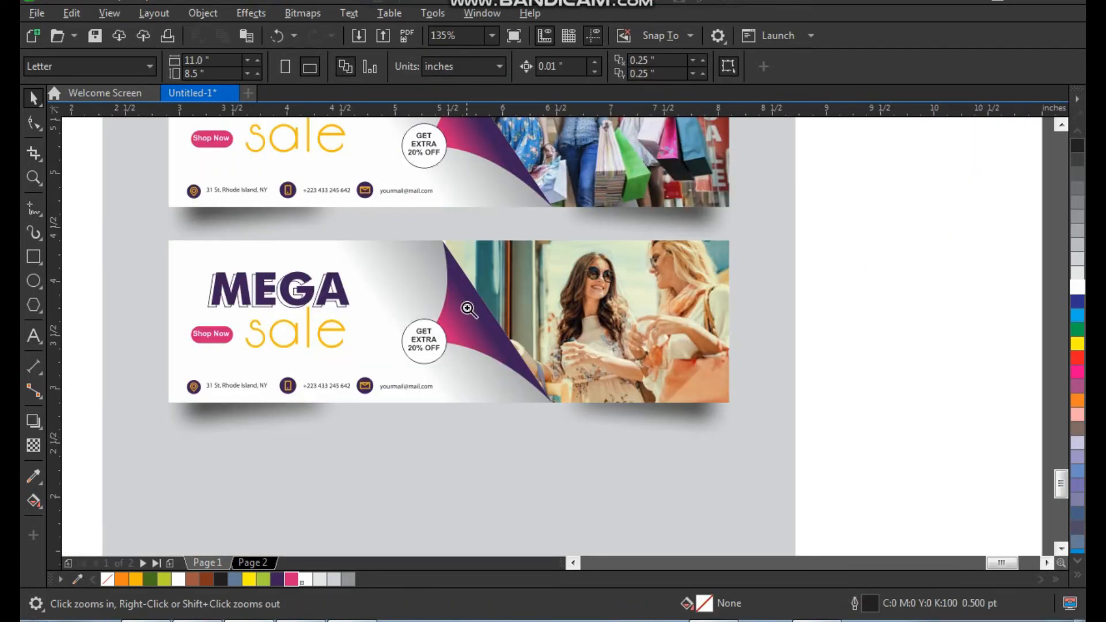
drag(566, 417, 369, 266)
click(499, 306)
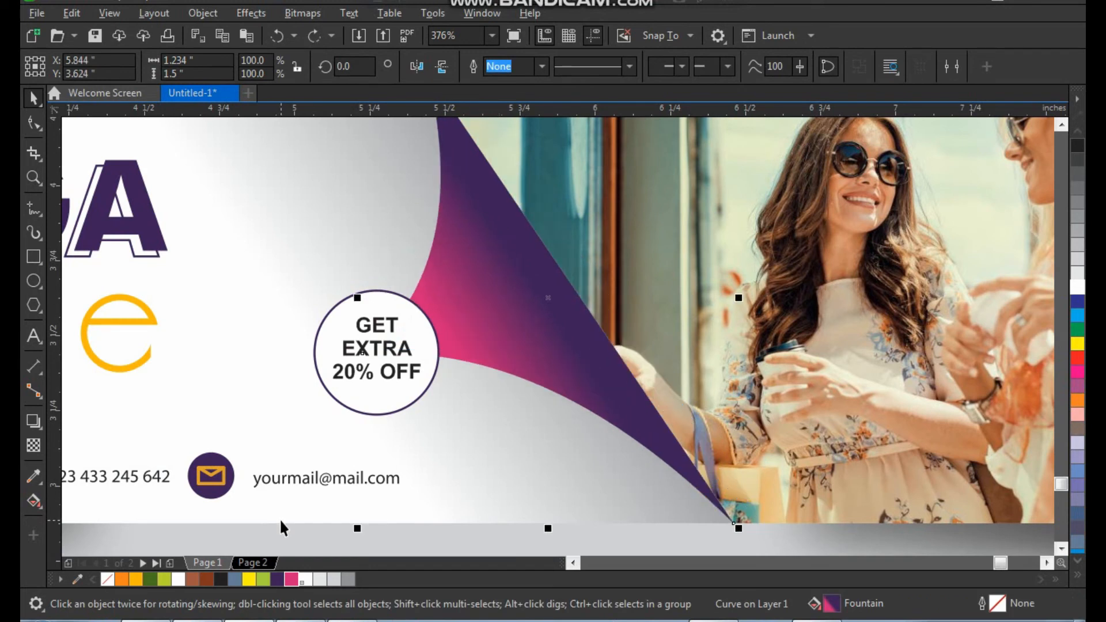
click(121, 580)
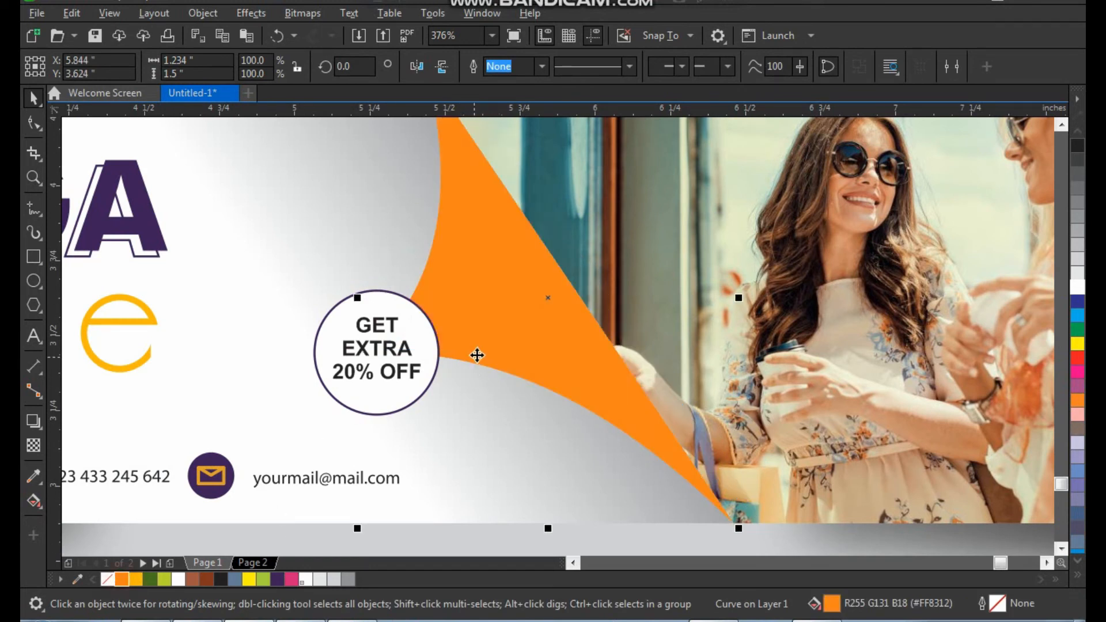
Apply a linear fountain fill to the curved shape, running from orange at the photo edge to yellow-orange near the badge
click(37, 501)
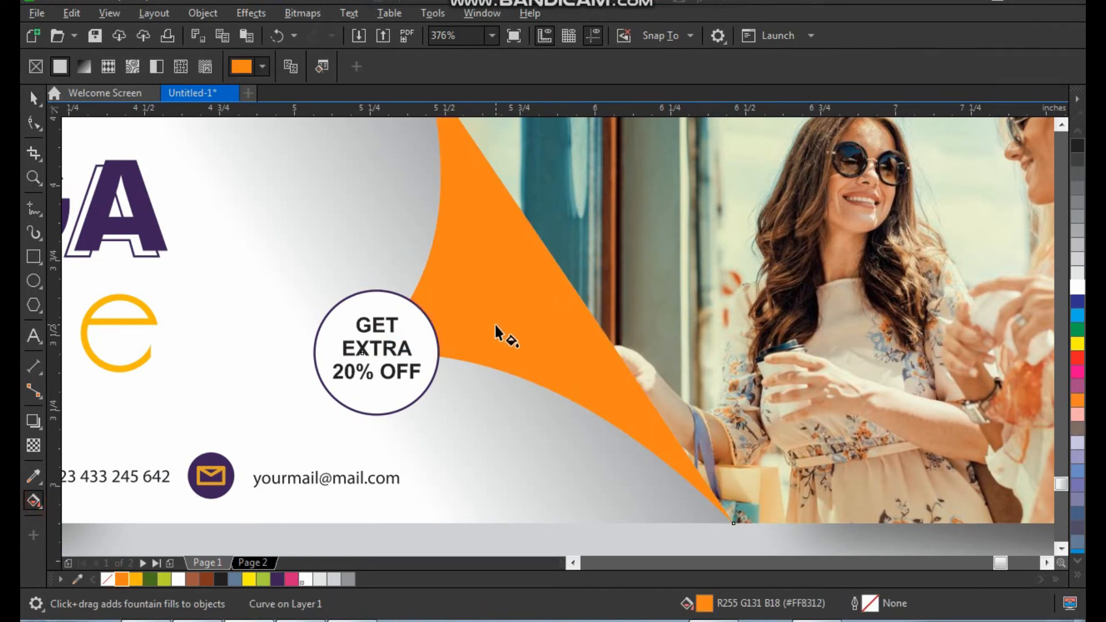
drag(540, 276, 459, 328)
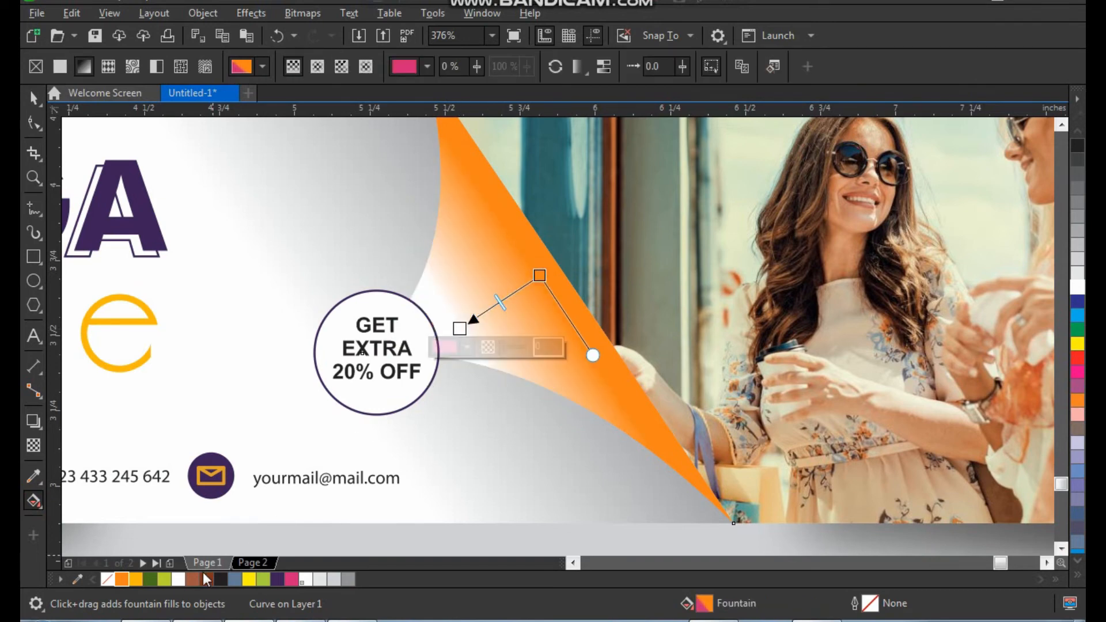
drag(446, 407, 460, 329)
scroll(483, 375, down, 2)
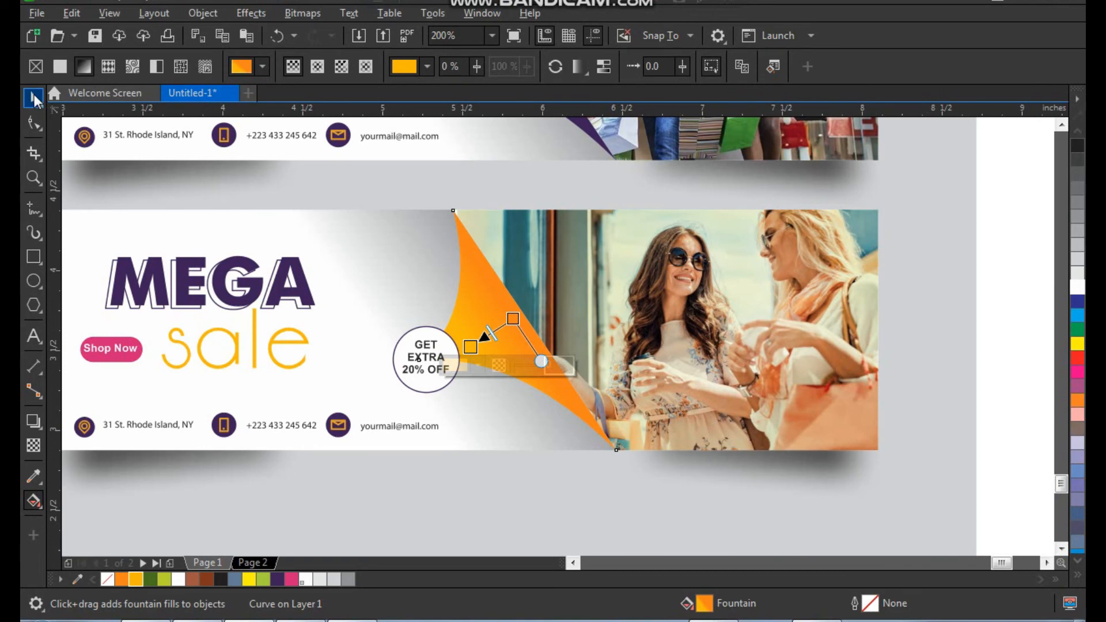
Try filling the outlined copy of the word MEGA in the duplicate banner with orange (#FF8312)
click(35, 99)
key(F2)
drag(333, 220, 227, 376)
drag(634, 321, 648, 327)
key(ctrl+z)
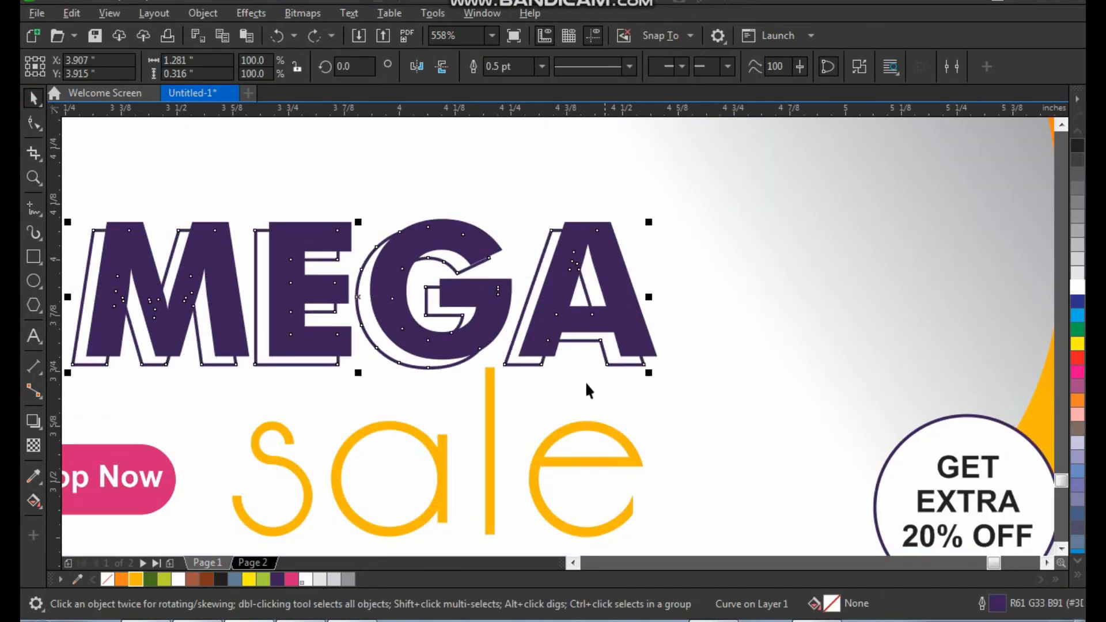
click(136, 579)
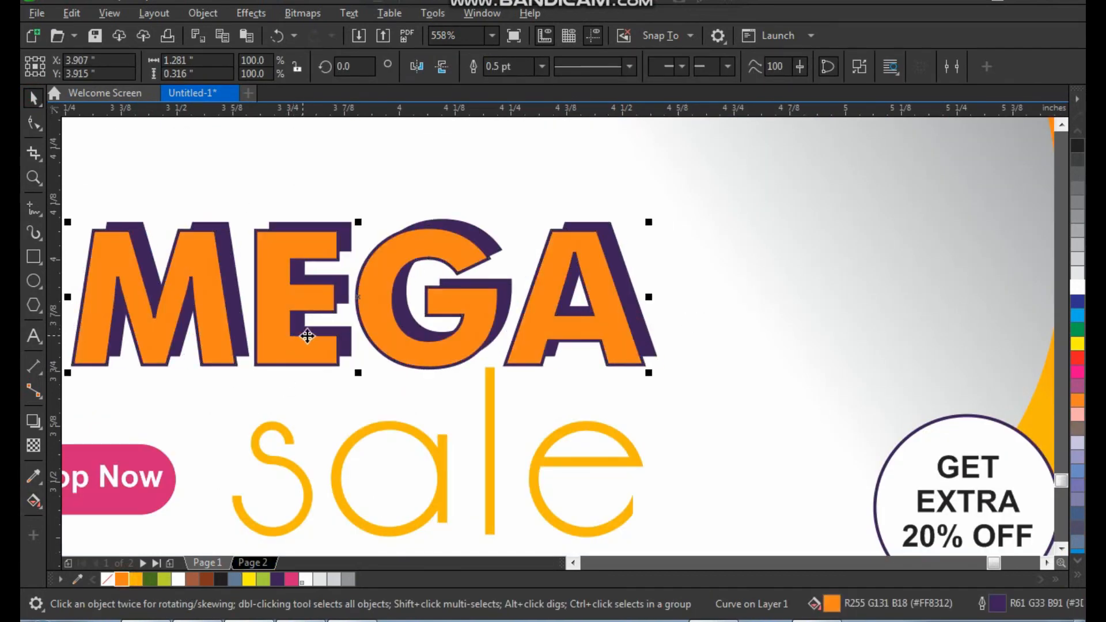
key(ctrl+z)
Fill the solid MEGA lettering in the duplicate banner with orange (#FF8312)
drag(606, 233, 622, 222)
key(ctrl+z)
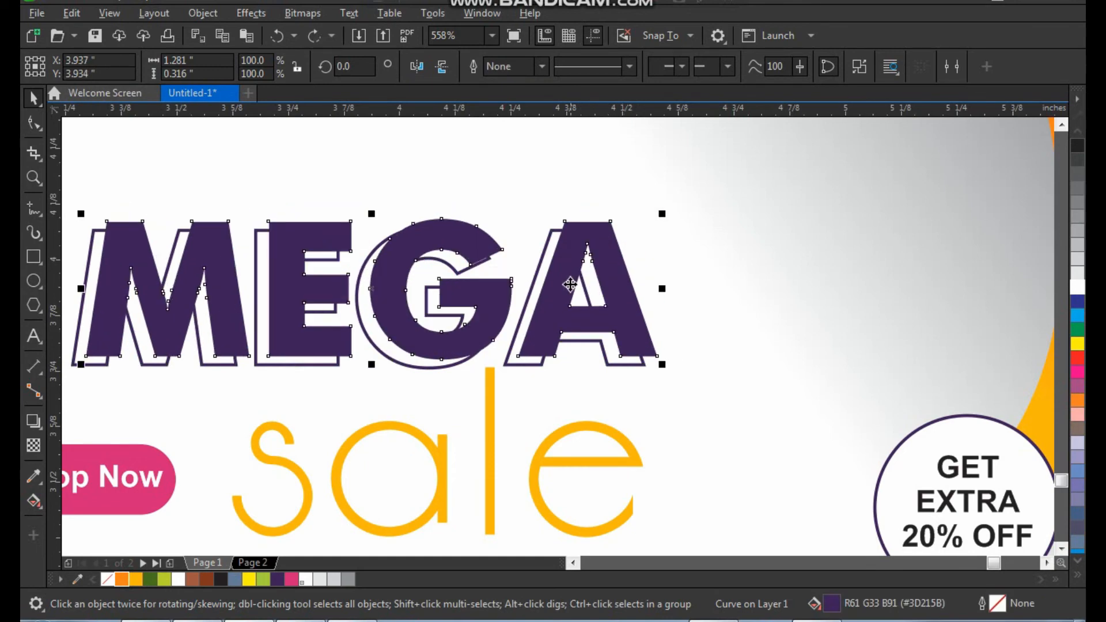
click(125, 579)
Change the outline colour of the offset MEGA copy behind the solid letters to orange (#FF8312)
key(F4)
key(F2)
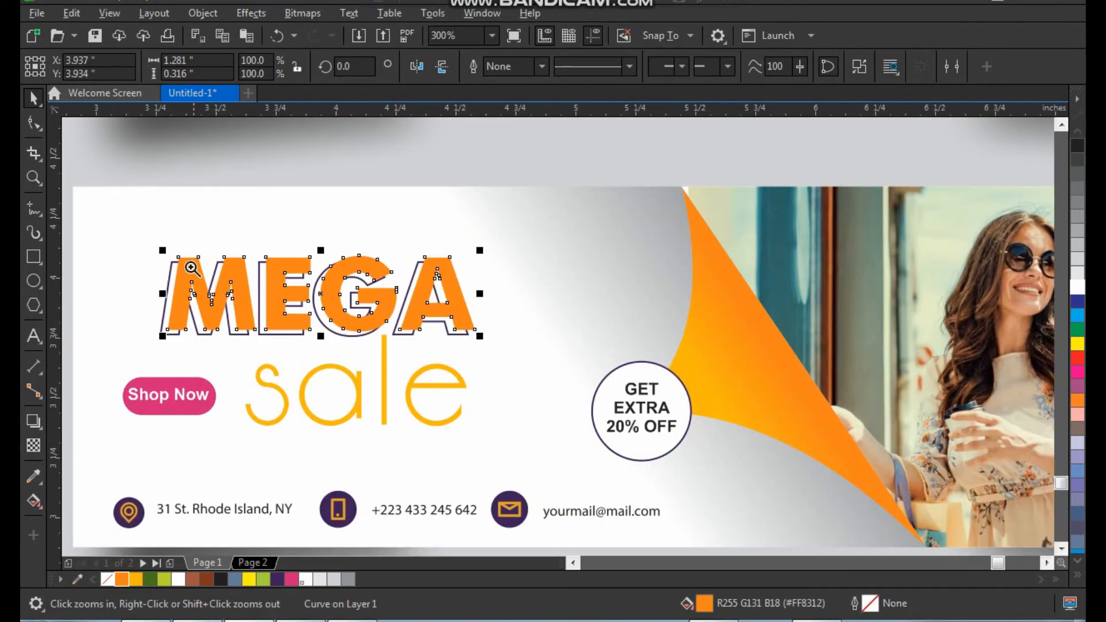
drag(161, 248, 222, 360)
click(444, 396)
key(ctrl+z)
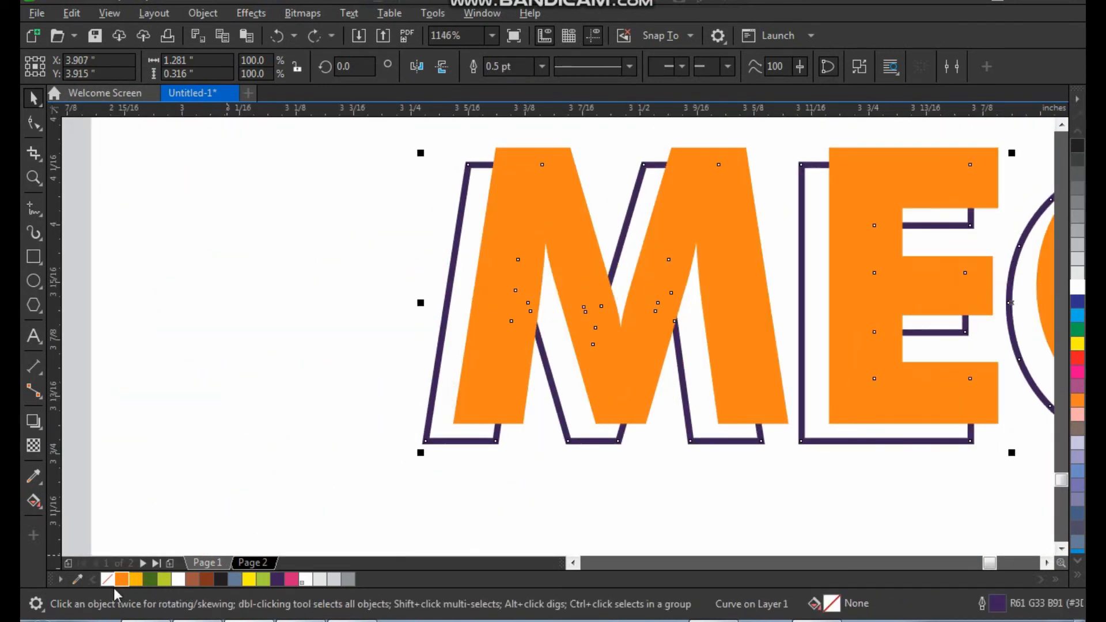
right_click(121, 580)
Fill the word "sale" in the duplicate banner with yellow-green (#B8D229) and deselect it
scroll(352, 321, down, 3)
key(F2)
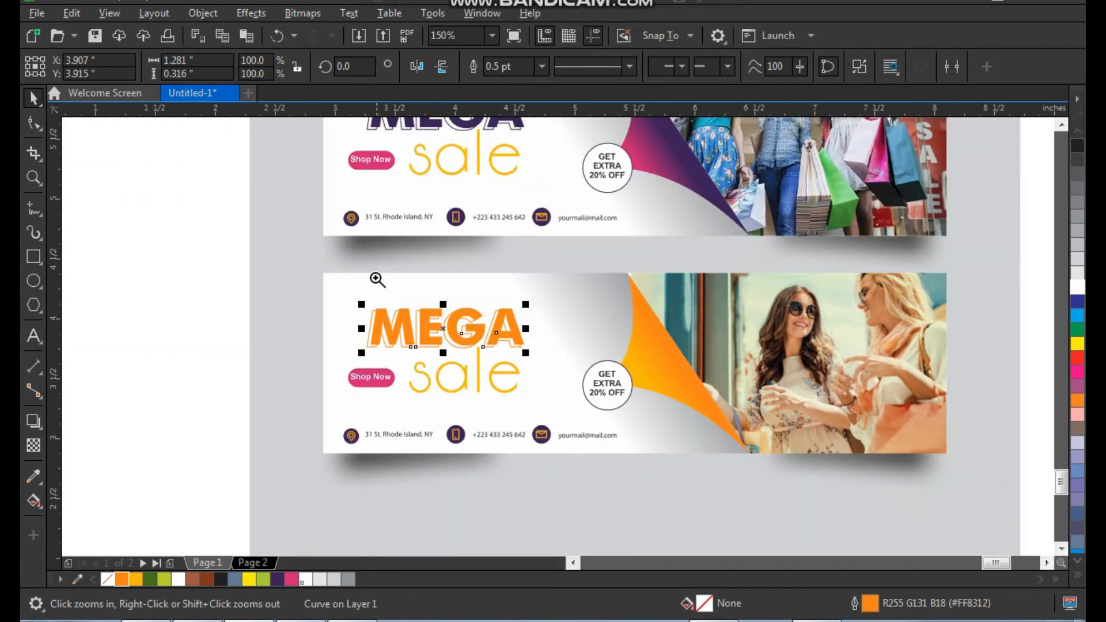
drag(377, 277, 562, 470)
click(629, 372)
key(F2)
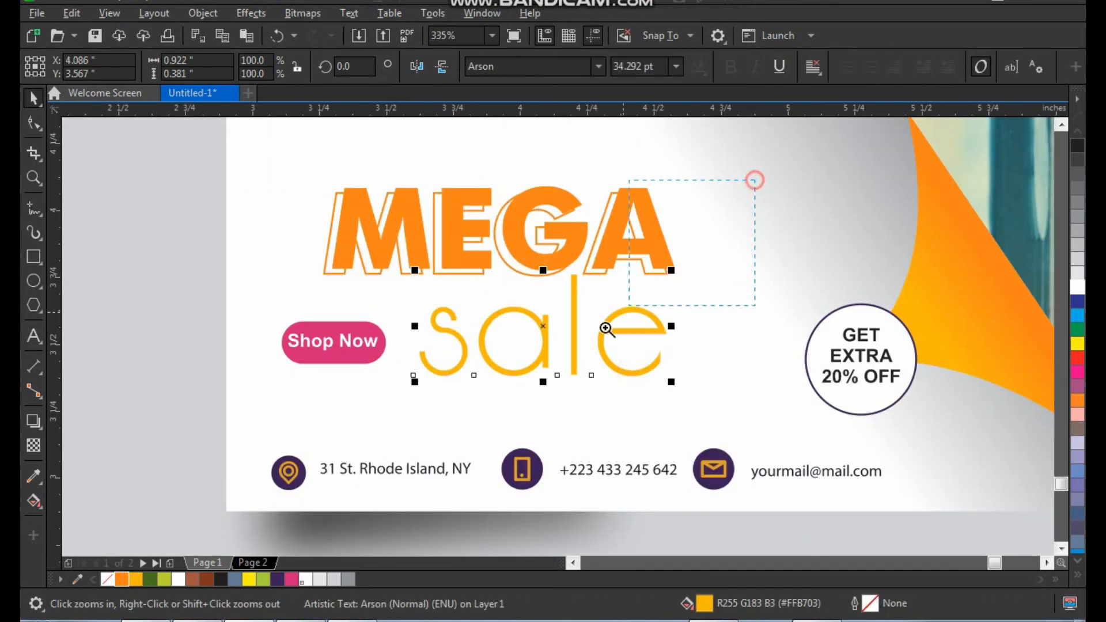
drag(410, 460, 390, 476)
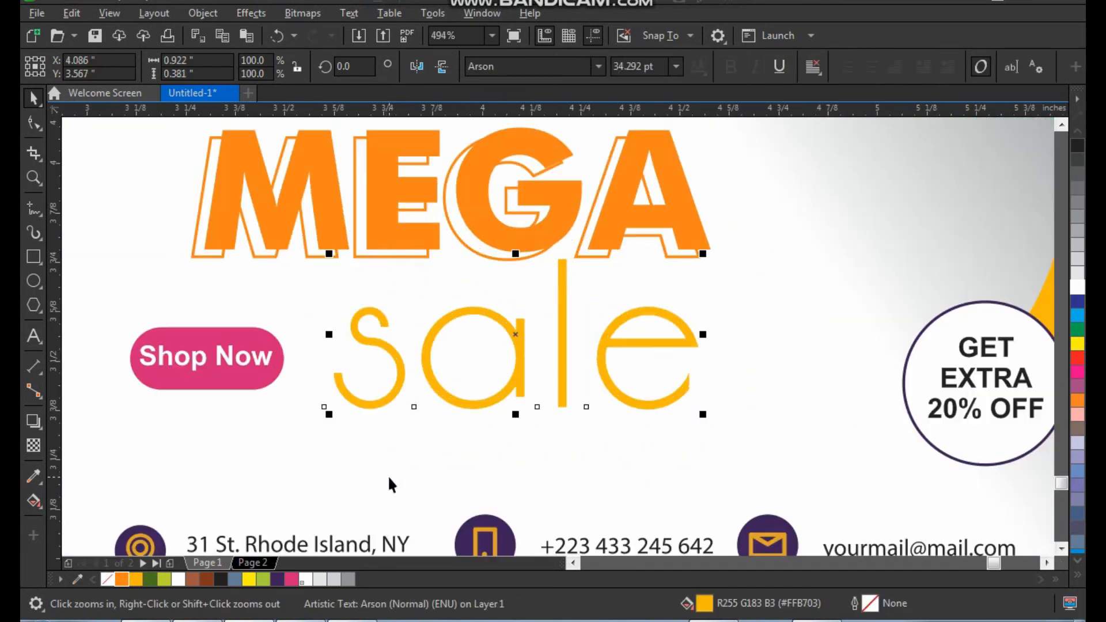
click(167, 579)
scroll(368, 472, down, 2)
scroll(277, 323, down, 1)
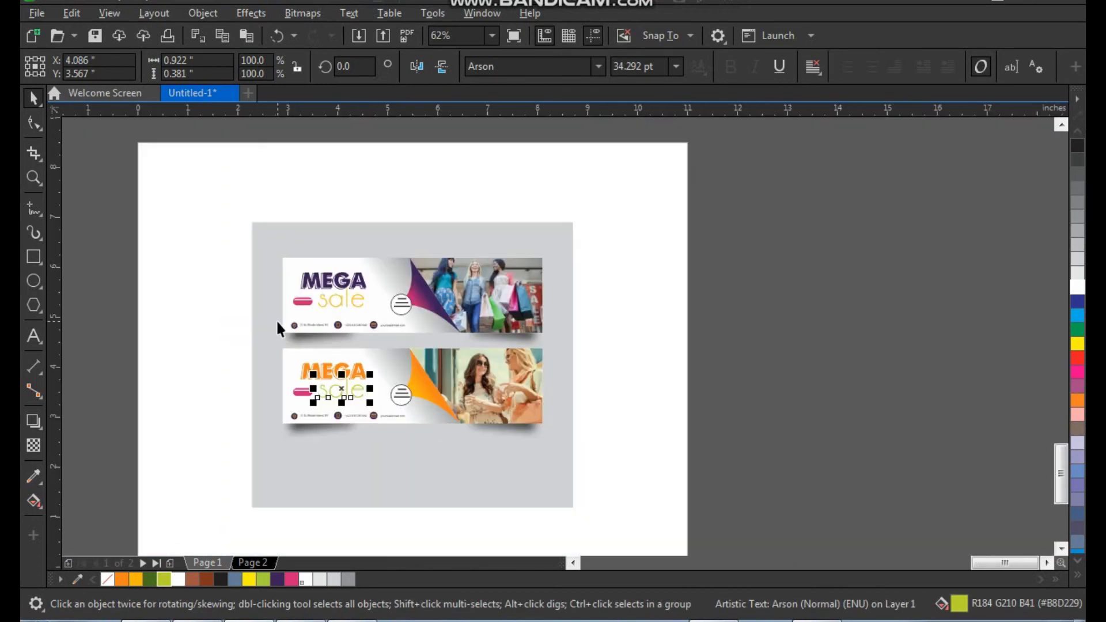
click(189, 281)
Fill the circle behind the location pin in the duplicate banner with orange (#FF8312)
key(F2)
drag(268, 244, 622, 502)
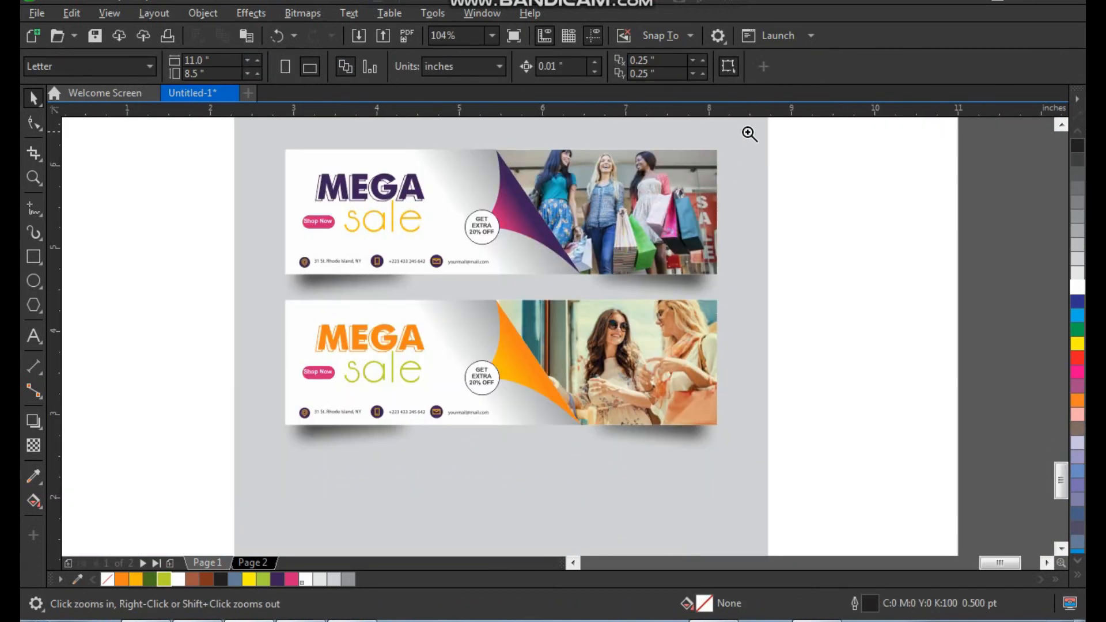
drag(269, 460, 388, 518)
click(424, 361)
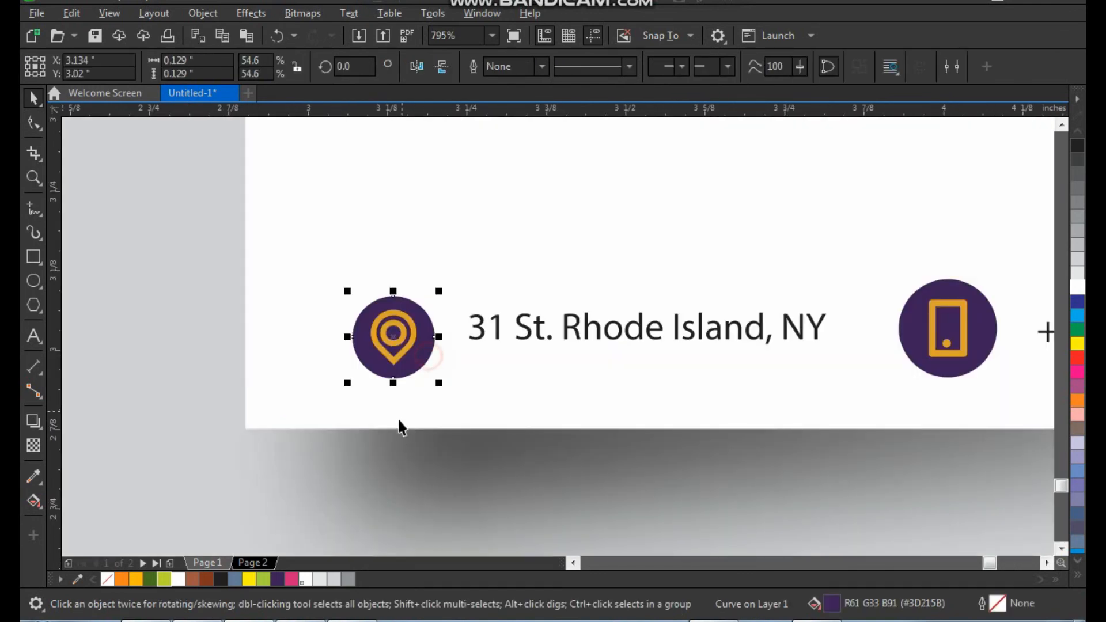
click(120, 583)
Repeat the orange fill on the circle behind the phone icon in the duplicate banner
scroll(883, 316, down, 1)
key(F2)
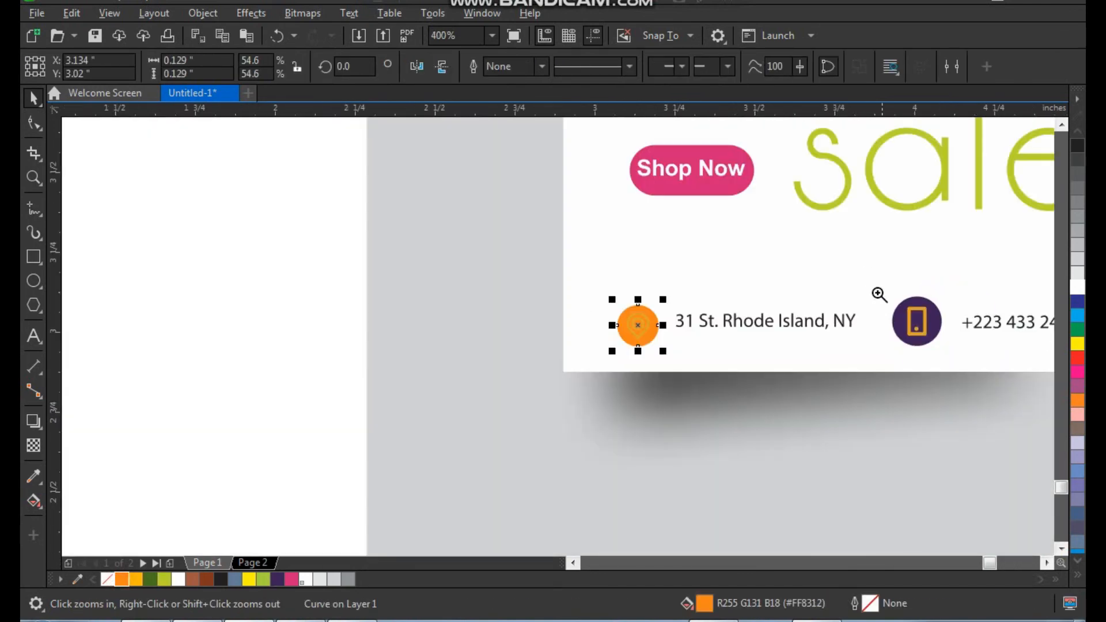
drag(878, 276, 950, 373)
ctrl+click(663, 340)
key(ctrl+r)
Repeat the orange fill on the circle behind the envelope icon in the duplicate banner
scroll(684, 291, down, 2)
key(F2)
drag(833, 237, 929, 385)
ctrl+click(575, 269)
key(ctrl+r)
mouse_move(585, 329)
mouse_down()
mouse_move(609, 321)
mouse_move(599, 335)
mouse_up()
key(ctrl+z)
key(ctrl+z)
Ungroup the icons and texts of the contact row in the duplicate banner
scroll(577, 316, down, 2)
drag(765, 269, 151, 395)
key(ctrl+u)
click(341, 395)
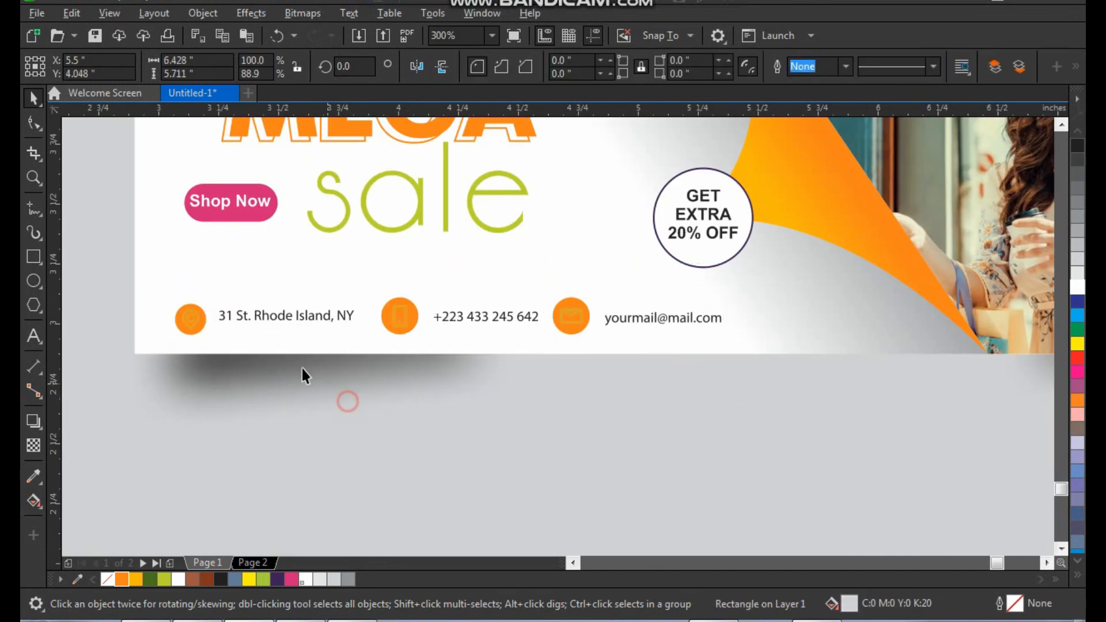
Fill the location pin shapes inside the orange circle with white
key(F2)
drag(137, 268, 278, 370)
drag(501, 404, 539, 402)
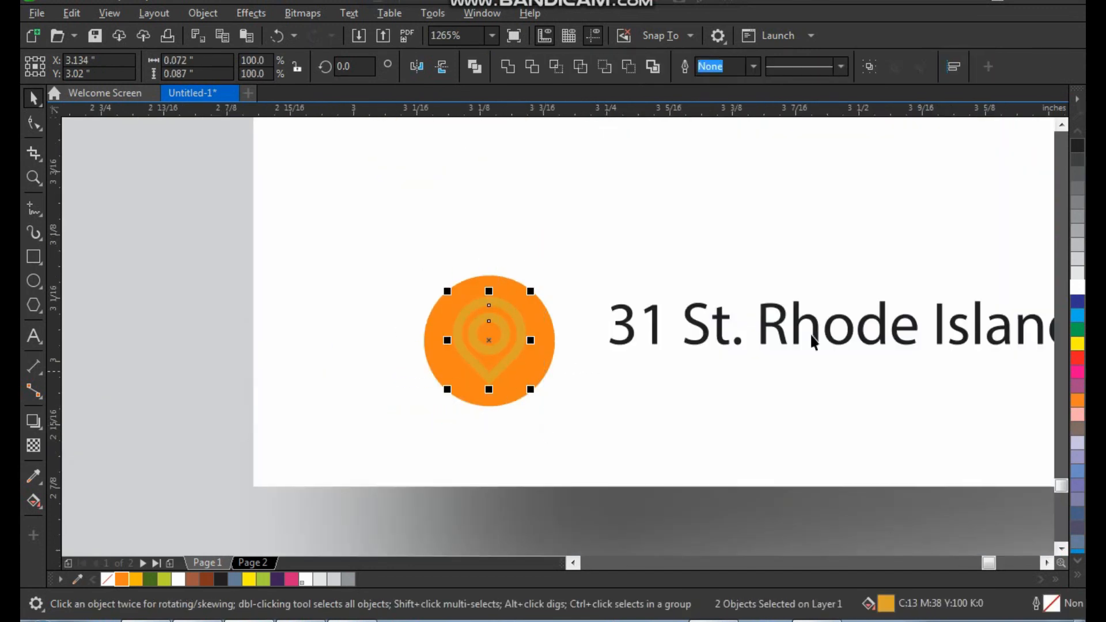
click(1077, 290)
Fill the phone icon's shapes inside the orange circle with white
scroll(566, 328, down, 2)
key(F2)
drag(699, 275, 816, 409)
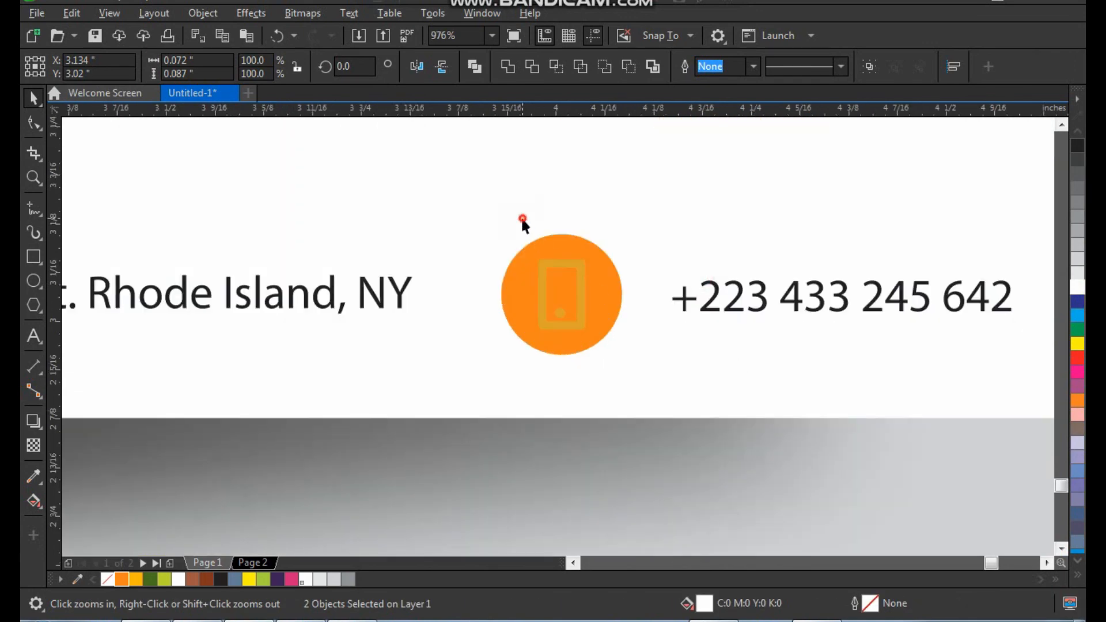
drag(521, 217, 601, 380)
click(1078, 288)
Fill the envelope icon's shapes inside the orange circle with white
scroll(529, 332, down, 1)
key(F2)
drag(760, 225, 928, 392)
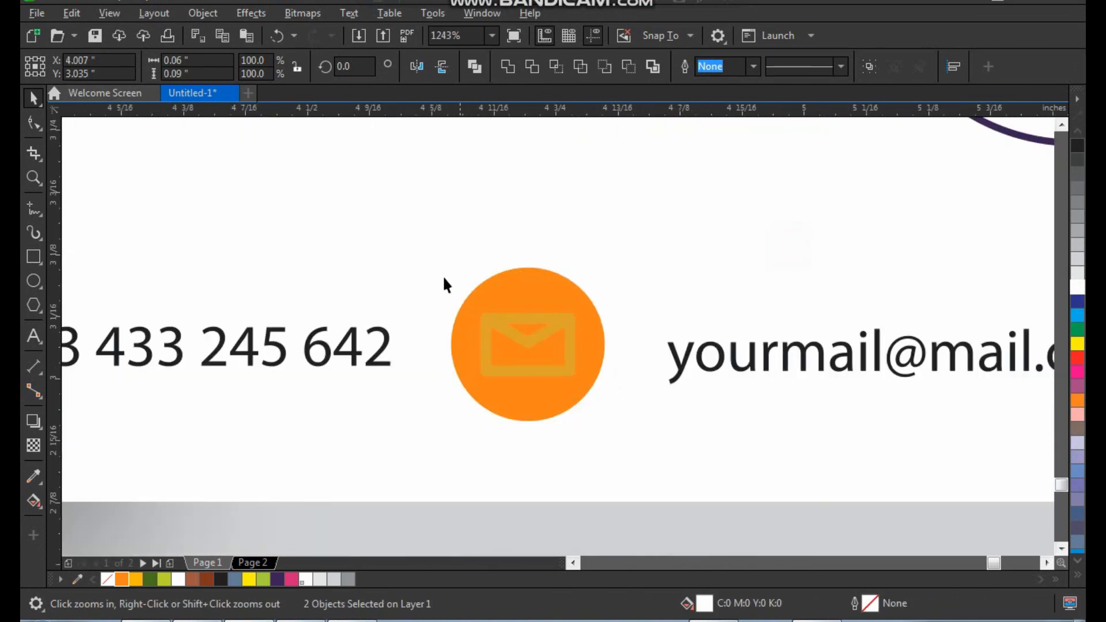
drag(592, 389, 594, 391)
click(1078, 288)
Group both banners with their shadows and centre the group vertically on the grey background rectangle
scroll(477, 400, down, 4)
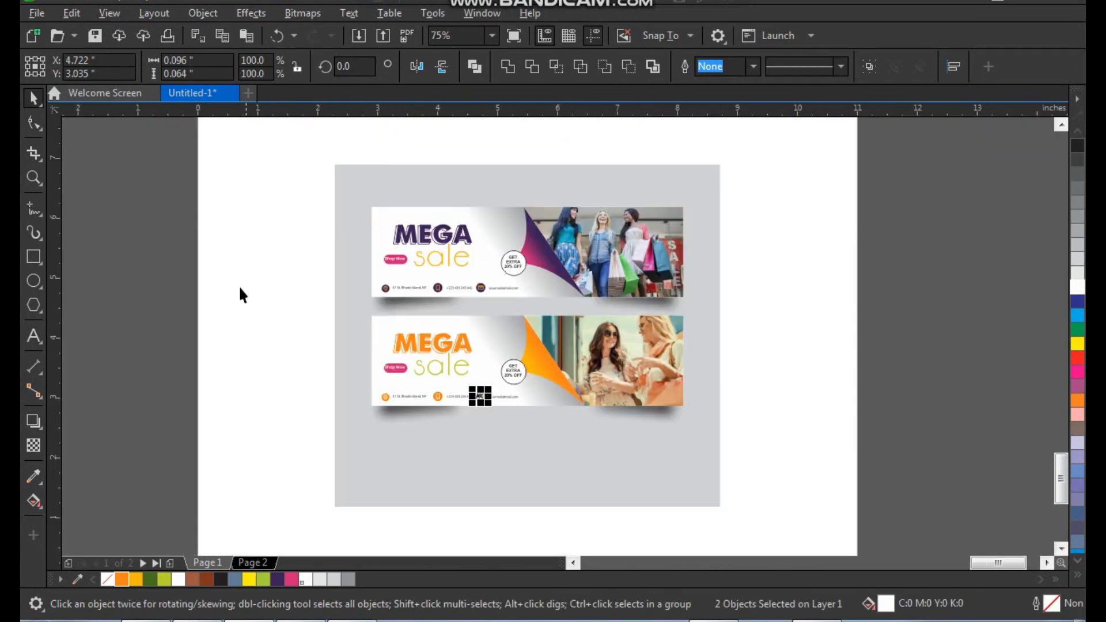
click(235, 280)
key(F2)
drag(341, 190, 804, 520)
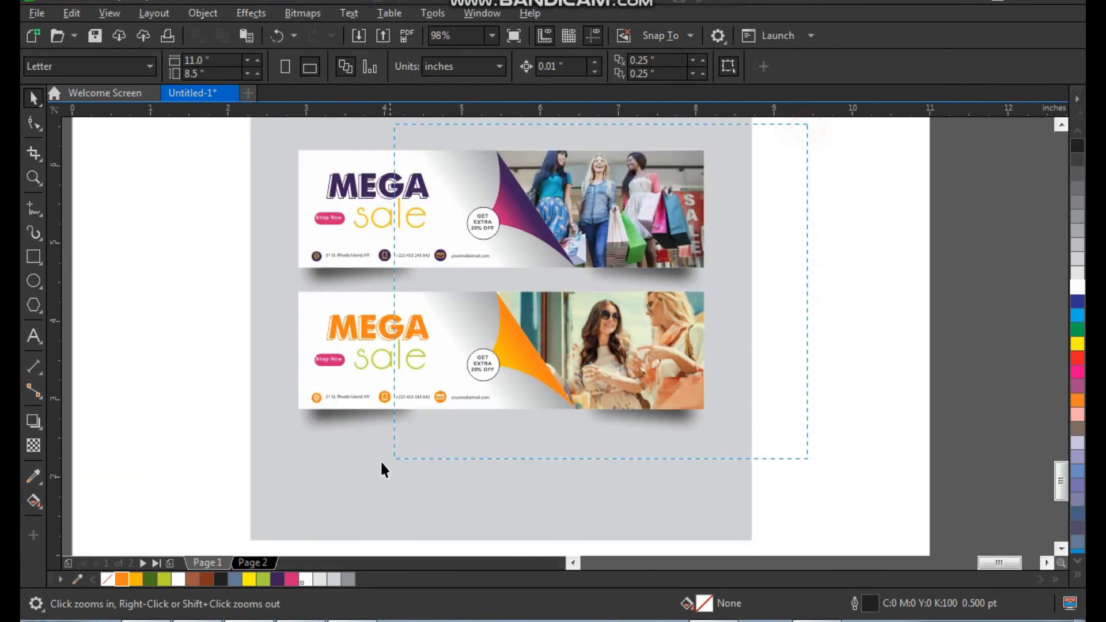
drag(396, 460, 279, 481)
shift+click(392, 507)
key(e)
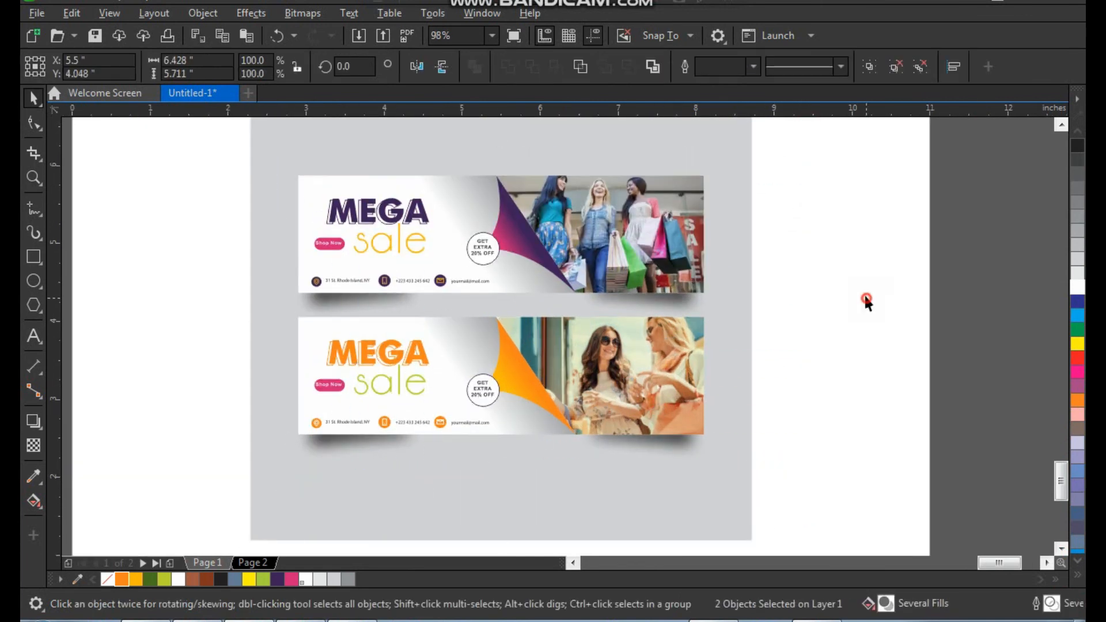
Enlarge the group of both banners from its centre to about 5.58 by 3.86 inches
click(866, 299)
click(694, 268)
drag(712, 463, 726, 471)
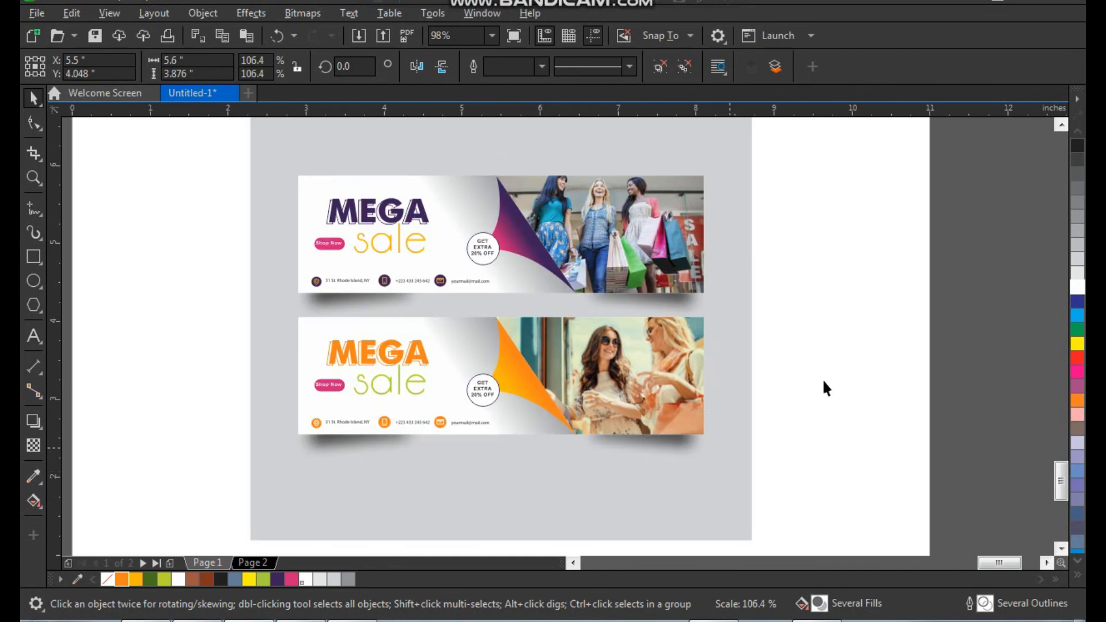
key(F2)
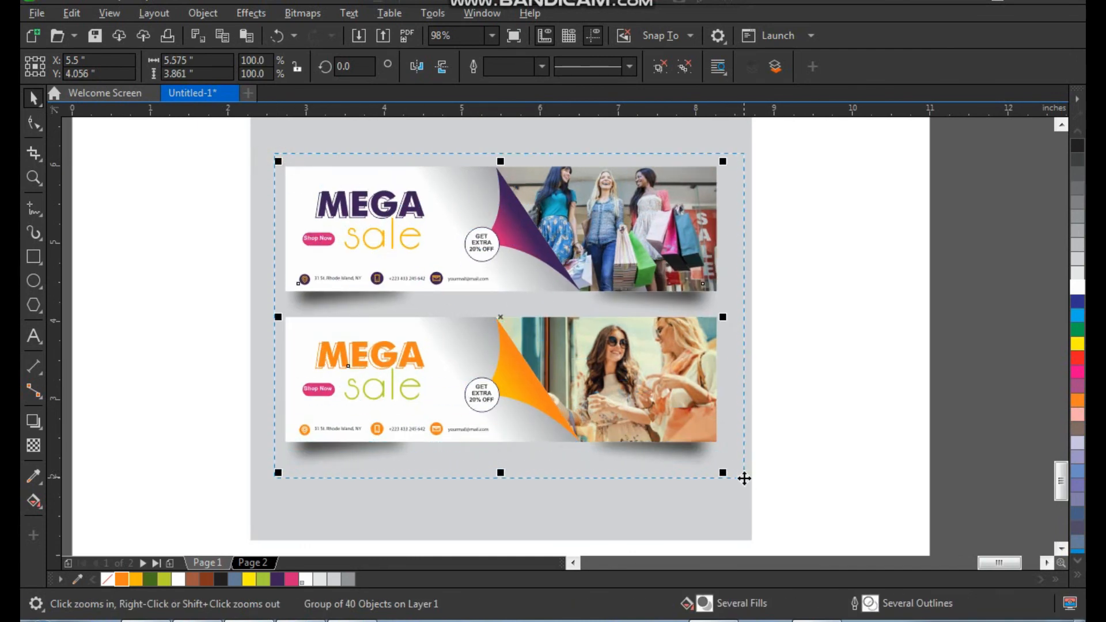